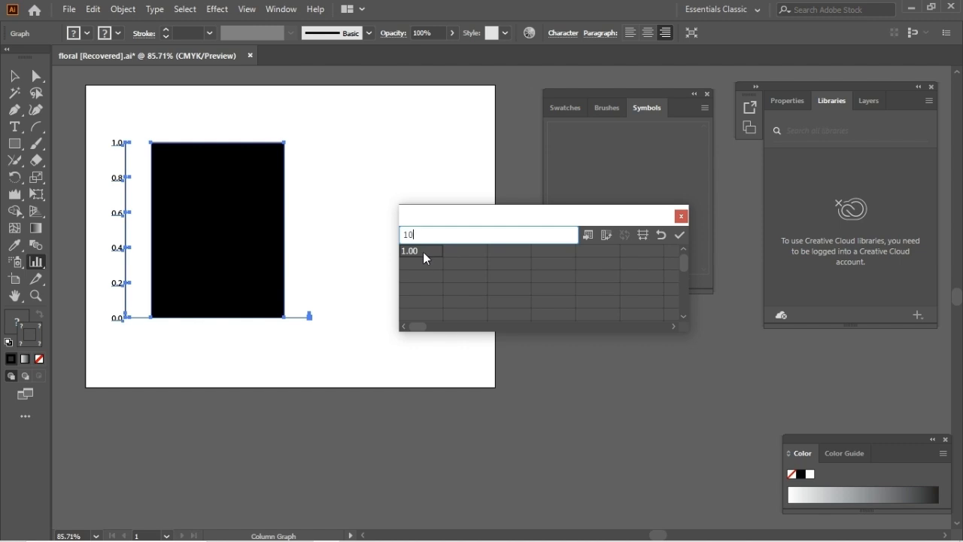
# Step: Enter 20, 40 and 30 below the 10 in the column graph's first data column, apply them and close the data
pyautogui.click(416, 266)
pyautogui.write('20')
pyautogui.click(414, 278)
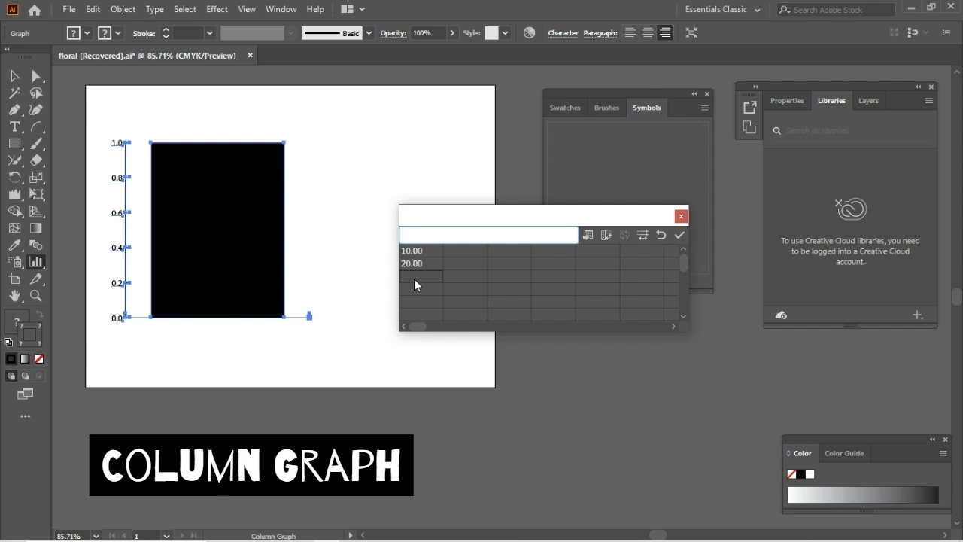
pyautogui.write('40')
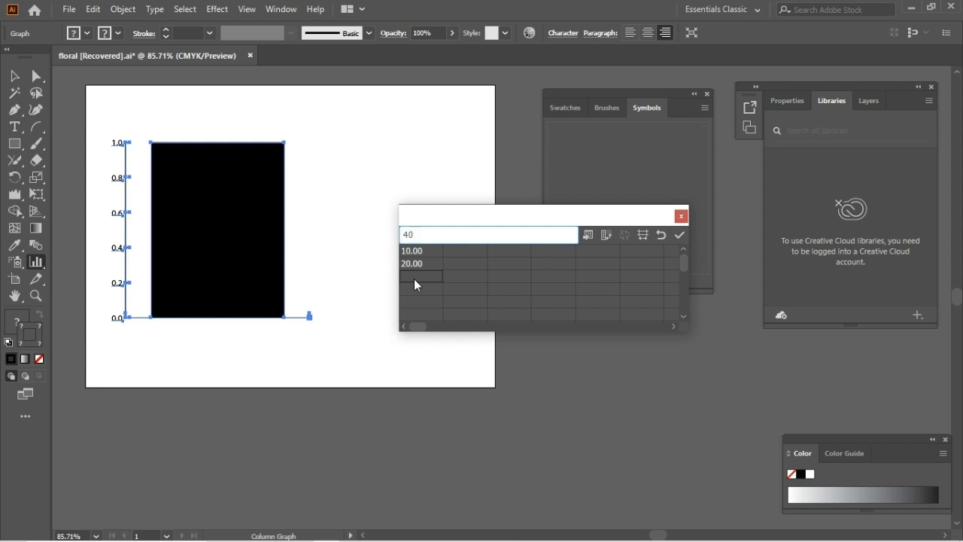
pyautogui.click(419, 291)
pyautogui.write('30')
pyautogui.click(425, 300)
pyautogui.click(680, 234)
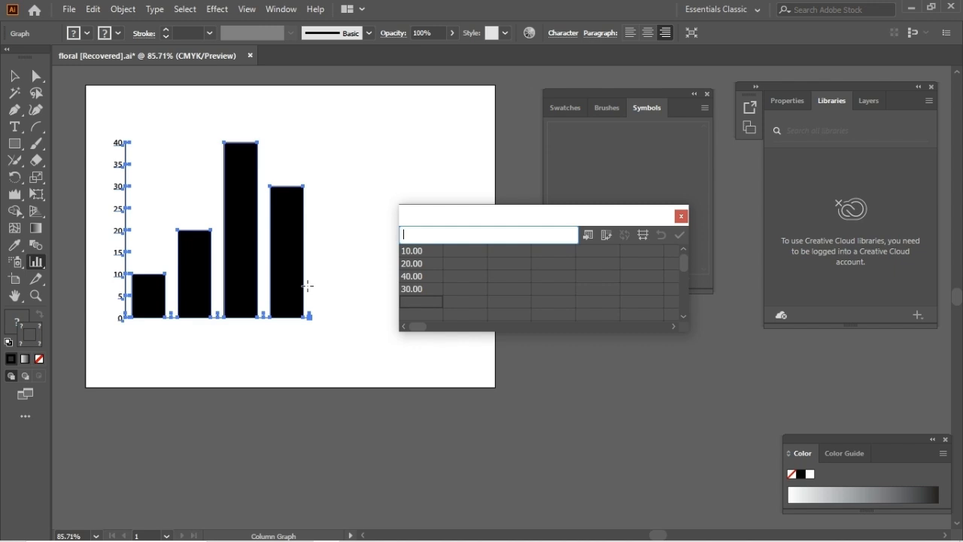
pyautogui.click(681, 216)
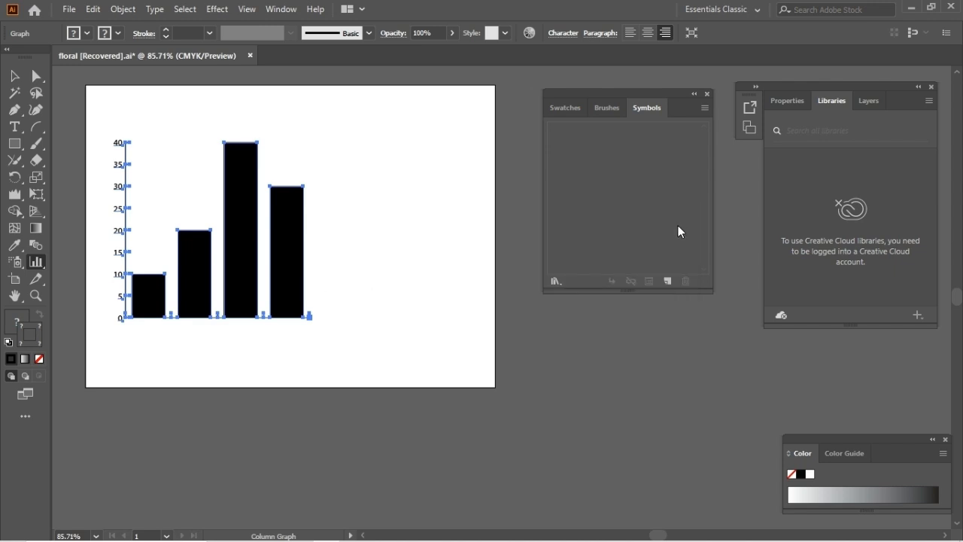
# Step: Delete the column graph and draw a stacked column graph over the left and middle of the artboard
pyautogui.hotkey('ctrl', 'shift', 'a')
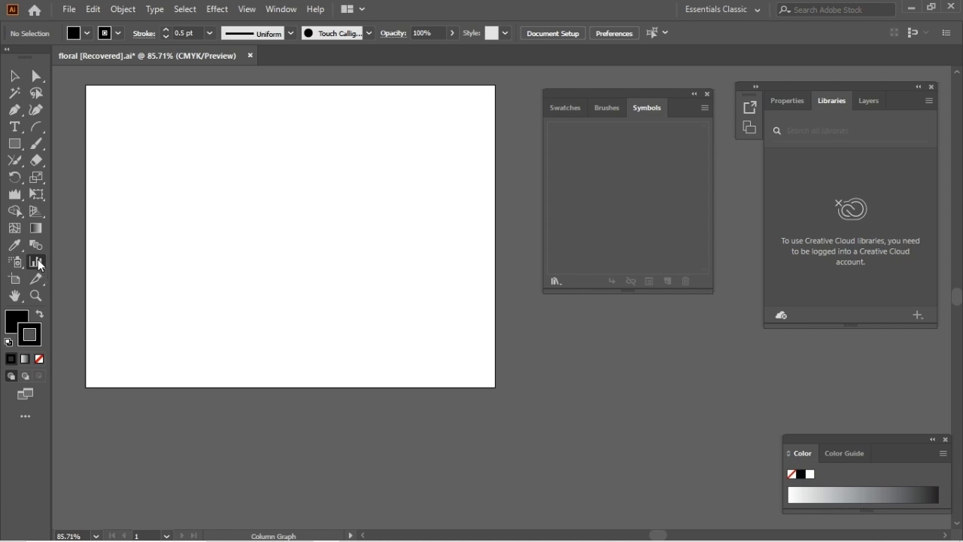
pyautogui.click(38, 263)
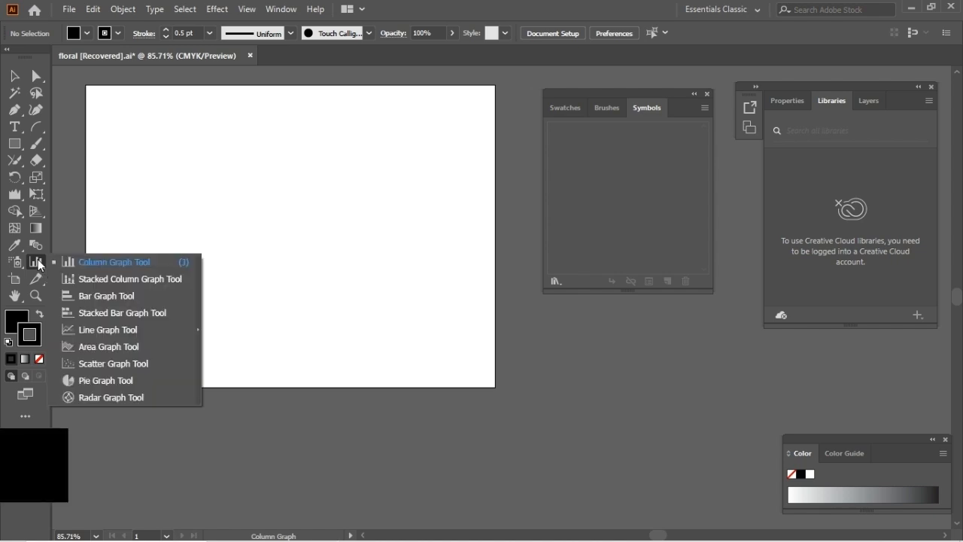
pyautogui.click(82, 279)
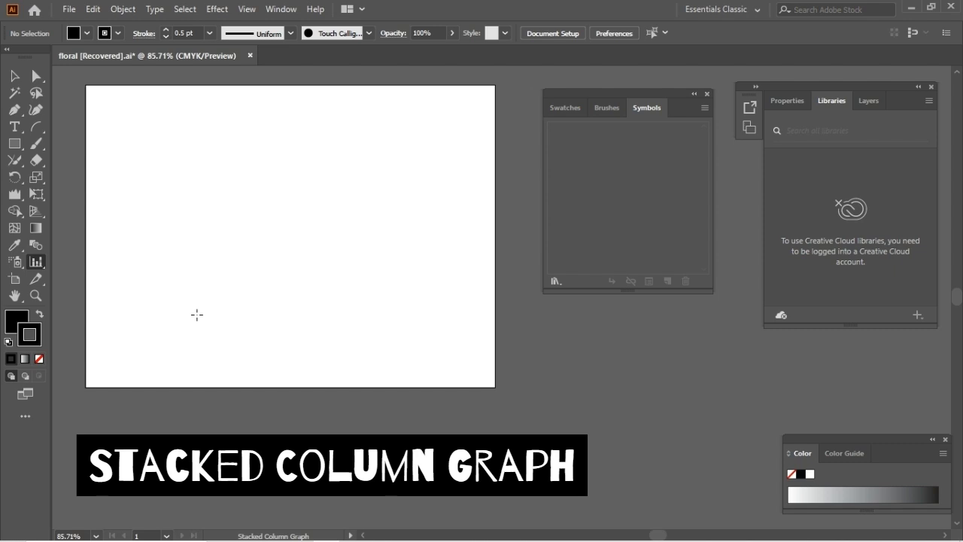
pyautogui.moveTo(127, 143); pyautogui.dragTo(366, 334)
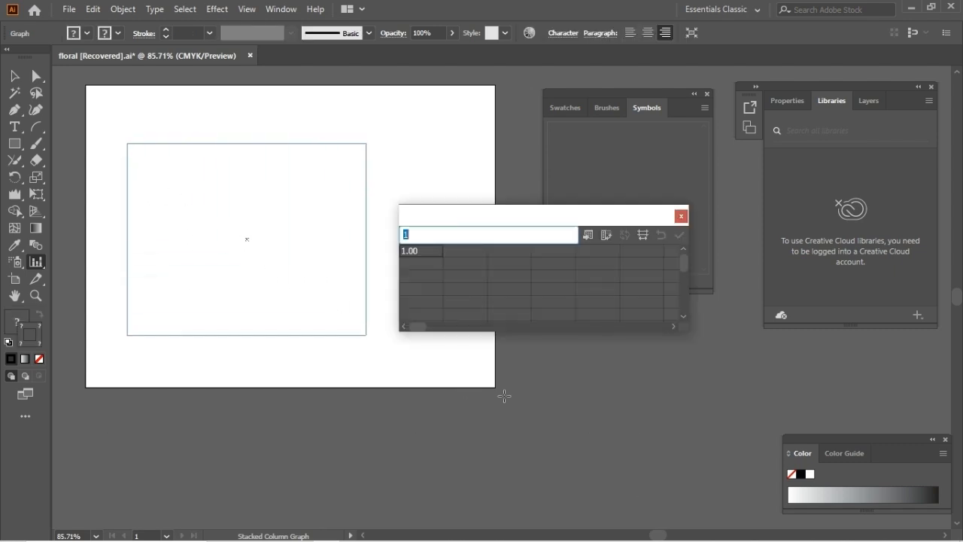
# Step: Fill the stacked column graph's first data row with 10, 20, 40 and 30, apply it and close the data
pyautogui.write('1')
pyautogui.click(467, 253)
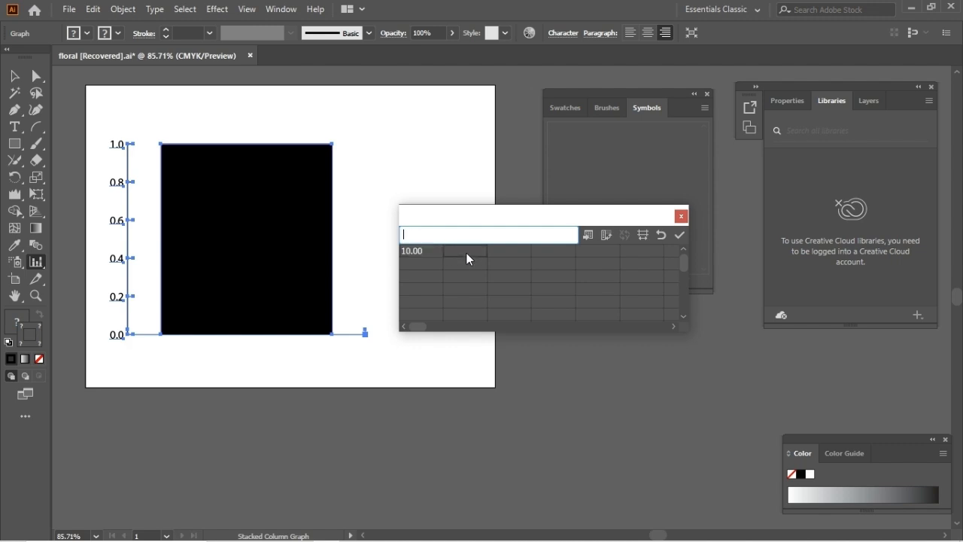
pyautogui.write('20')
pyautogui.click(520, 253)
pyautogui.write('40')
pyautogui.click(553, 253)
pyautogui.write('30')
pyautogui.click(589, 255)
pyautogui.click(680, 235)
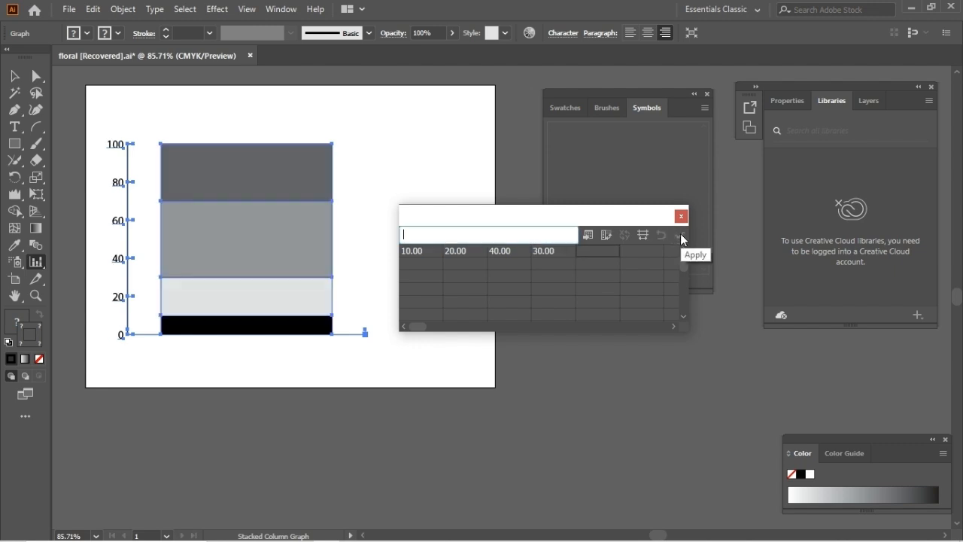
pyautogui.click(681, 217)
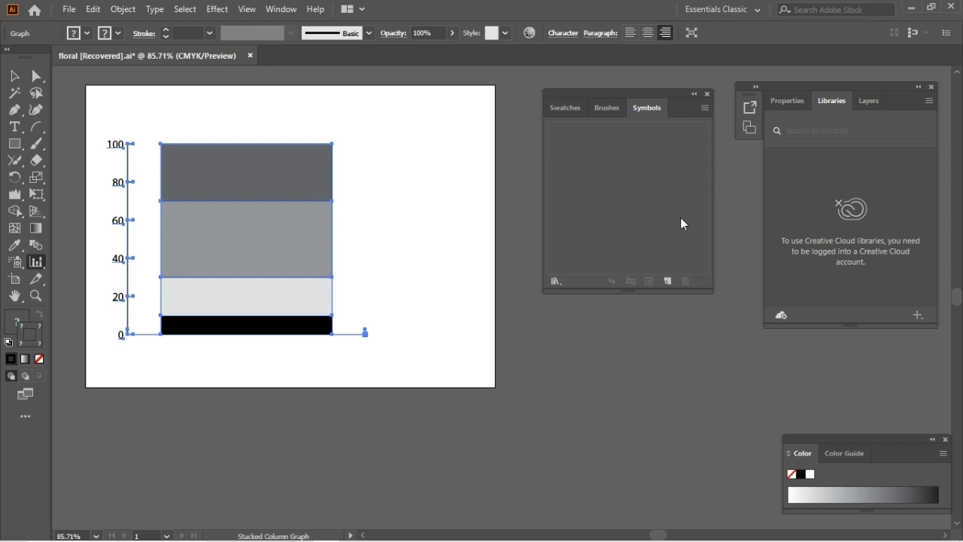
# Step: Delete the stacked column graph and draw a bar graph across the middle of the artboard
pyautogui.press('Delete')
pyautogui.moveTo(38, 263); pyautogui.dragTo(92, 293)
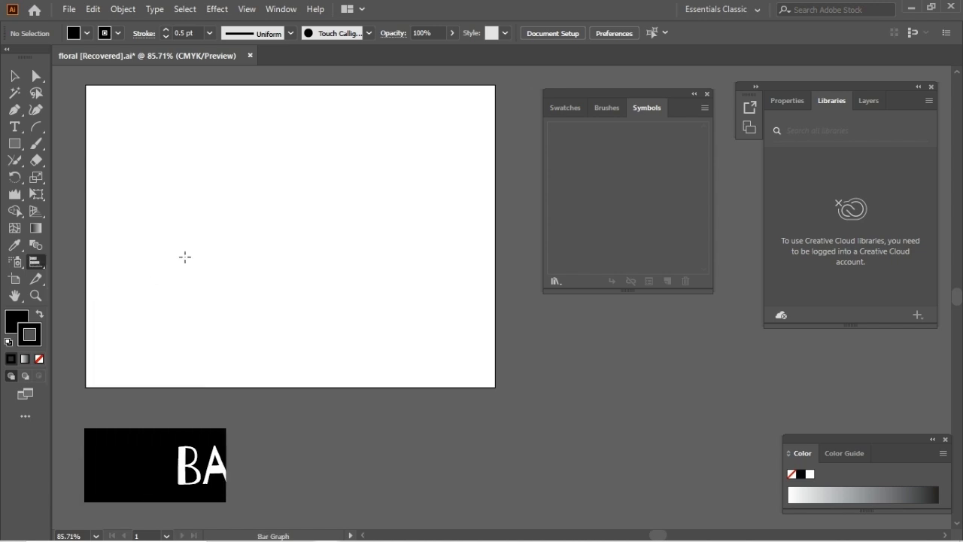
pyautogui.moveTo(145, 144); pyautogui.dragTo(398, 340)
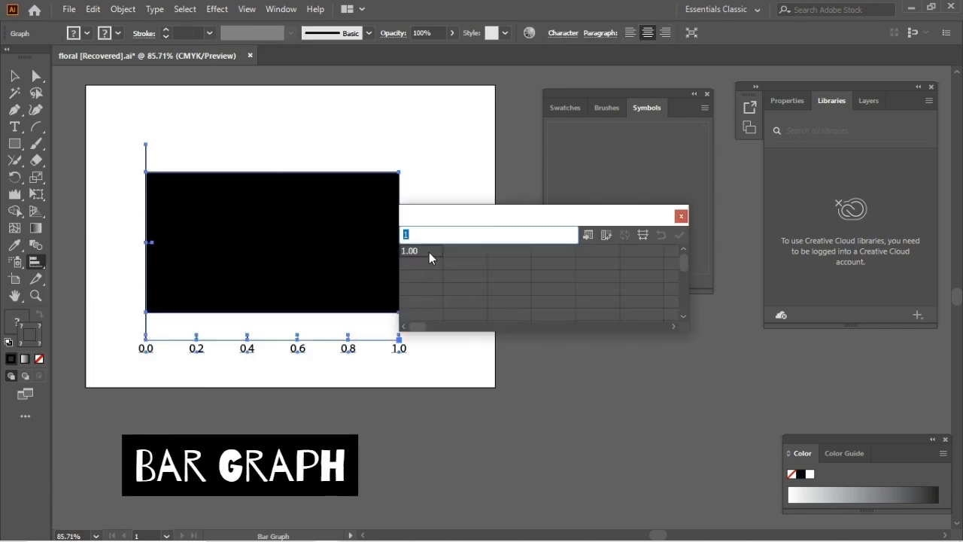
# Step: Fill the bar graph's first data row with 30, 10, 50 and 10, apply it and close the data
pyautogui.write('30')
pyautogui.click(454, 252)
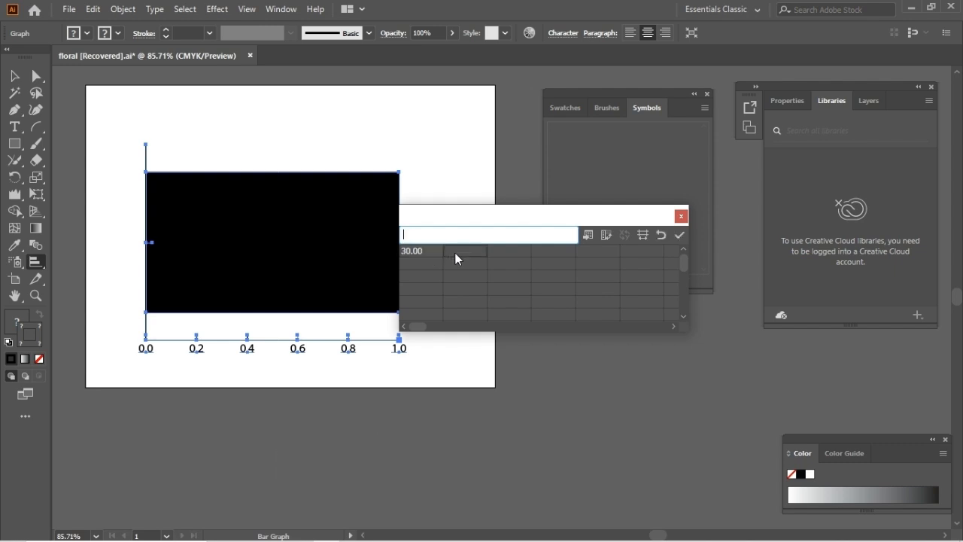
pyautogui.write('10')
pyautogui.click(514, 263)
pyautogui.write('50')
pyautogui.click(565, 254)
pyautogui.write('10')
pyautogui.click(589, 254)
pyautogui.click(679, 234)
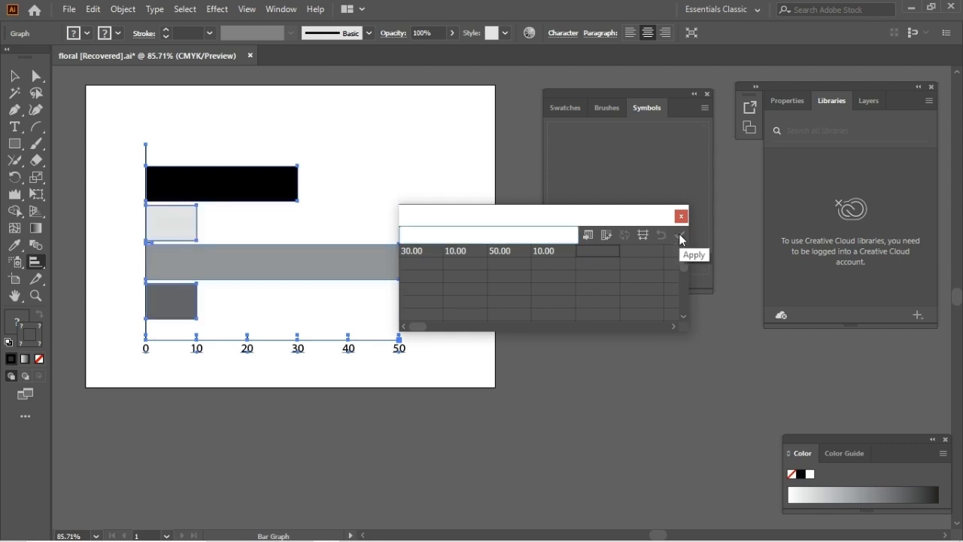
pyautogui.moveTo(595, 215); pyautogui.dragTo(622, 280)
pyautogui.click(605, 352)
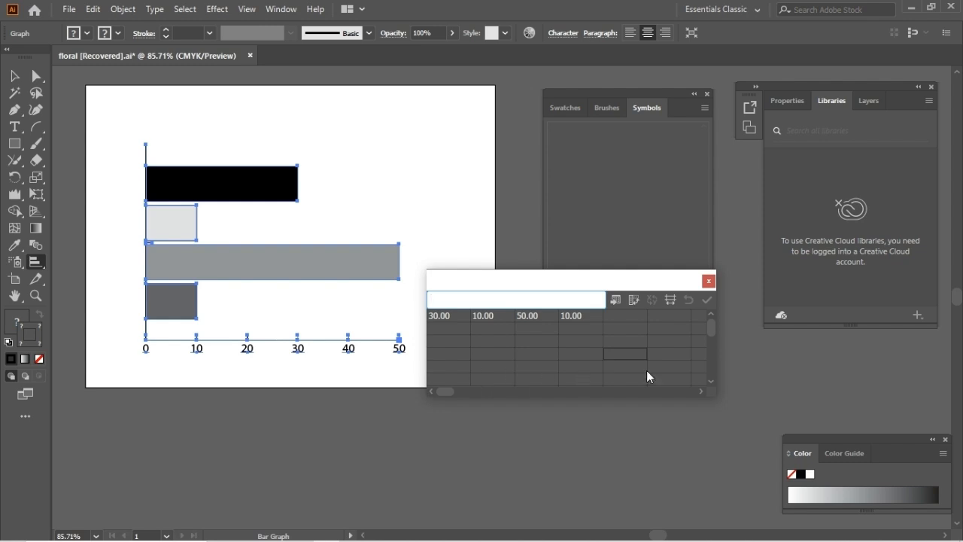
pyautogui.click(707, 280)
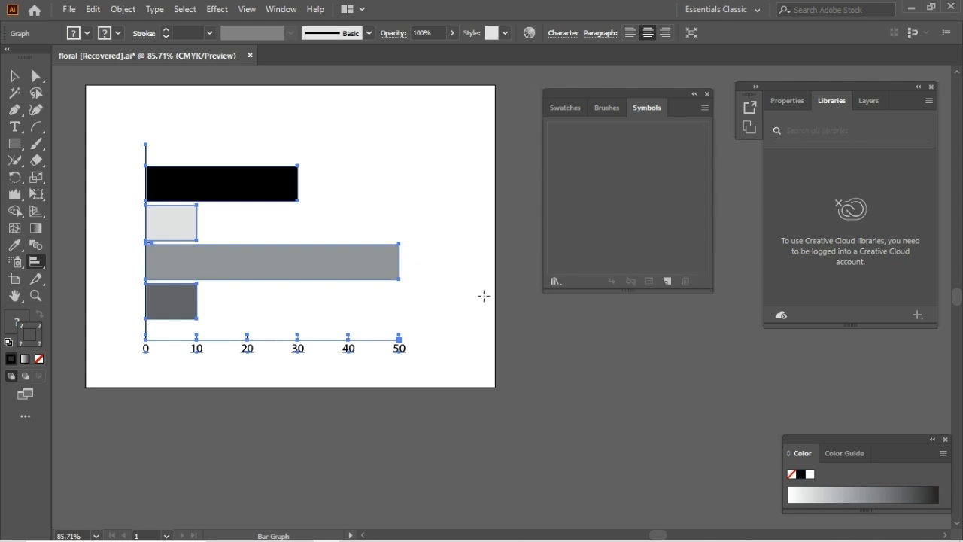
# Step: Delete the bar graph and draw a line graph about 127 by 91 mm on the artboard
pyautogui.press('Delete')
pyautogui.click(35, 262)
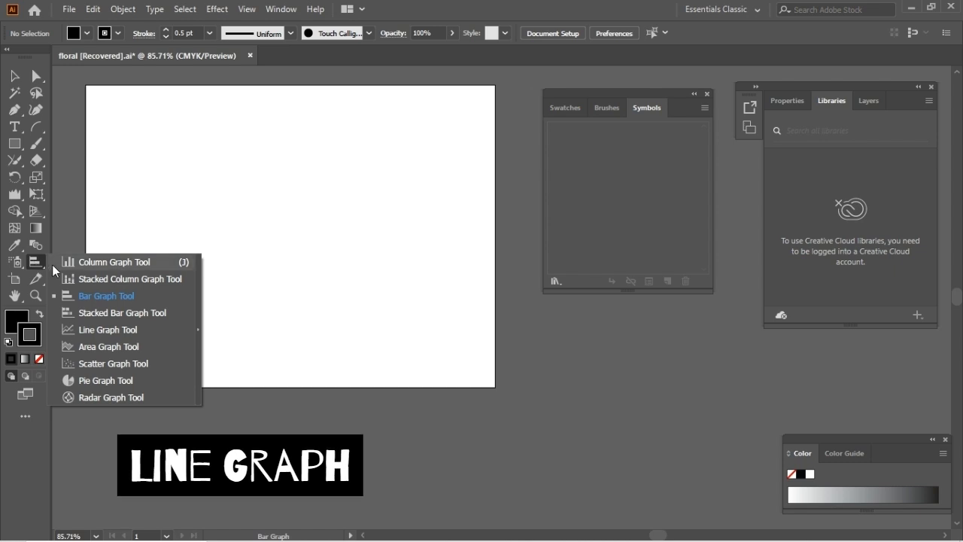
pyautogui.click(89, 330)
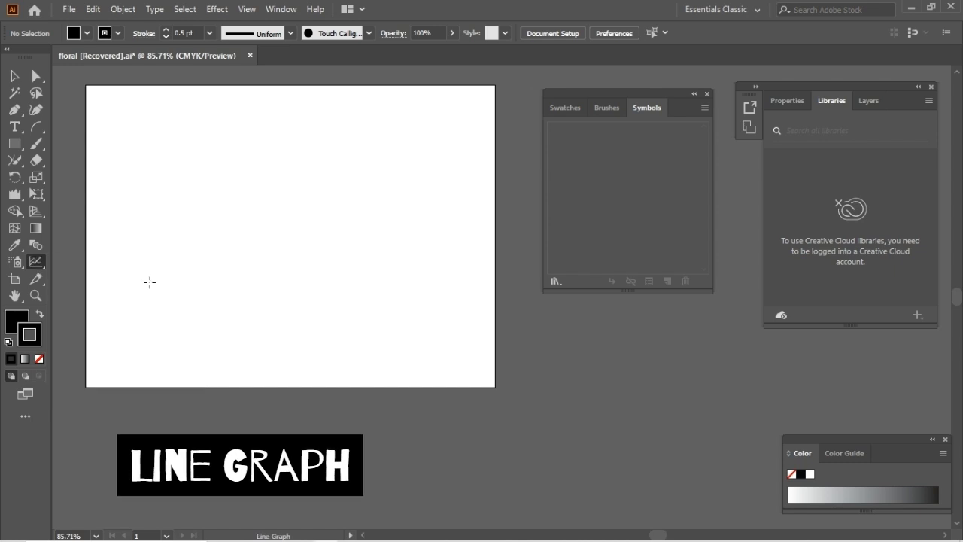
pyautogui.moveTo(132, 160); pyautogui.dragTo(385, 342)
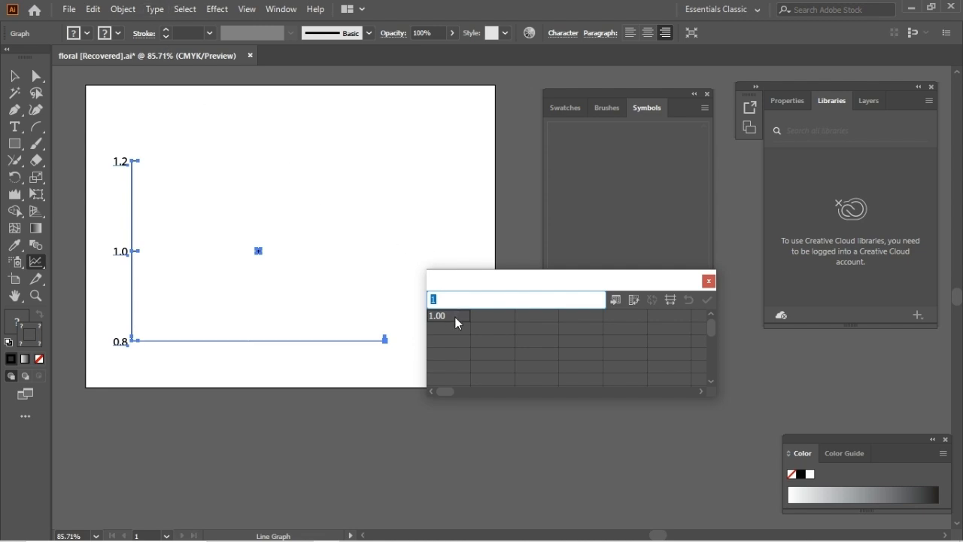
# Step: Fill the line graph's first data column with 20, 40, 10 and 10, apply it and close the data
pyautogui.write('20')
pyautogui.click(453, 329)
pyautogui.write('40')
pyautogui.click(455, 340)
pyautogui.write('10')
pyautogui.click(455, 356)
pyautogui.write('10')
pyautogui.click(467, 371)
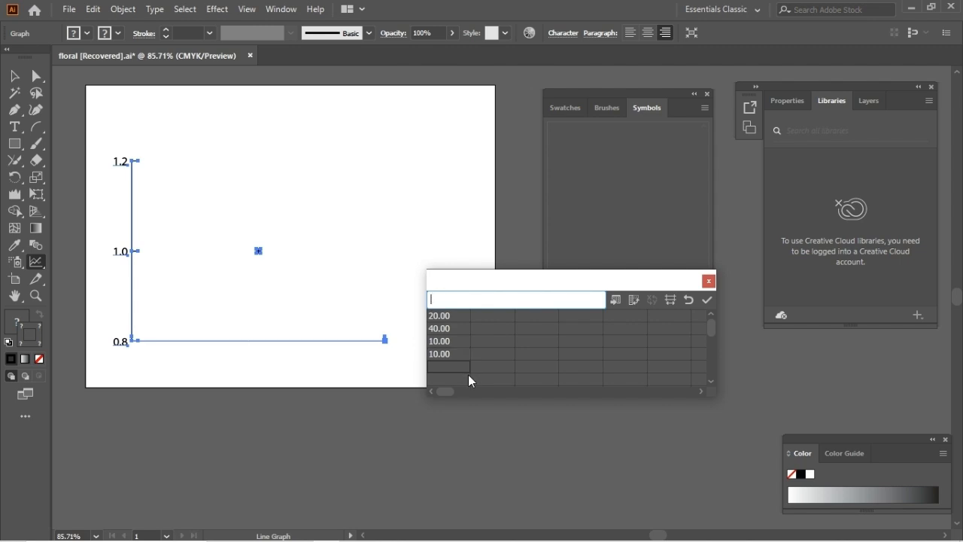
pyautogui.click(707, 301)
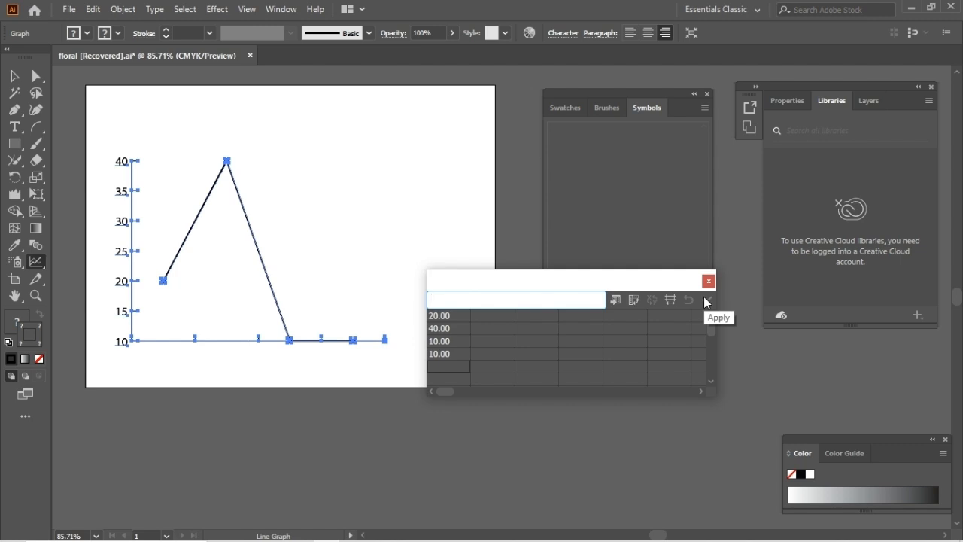
pyautogui.click(713, 281)
pyautogui.click(447, 356)
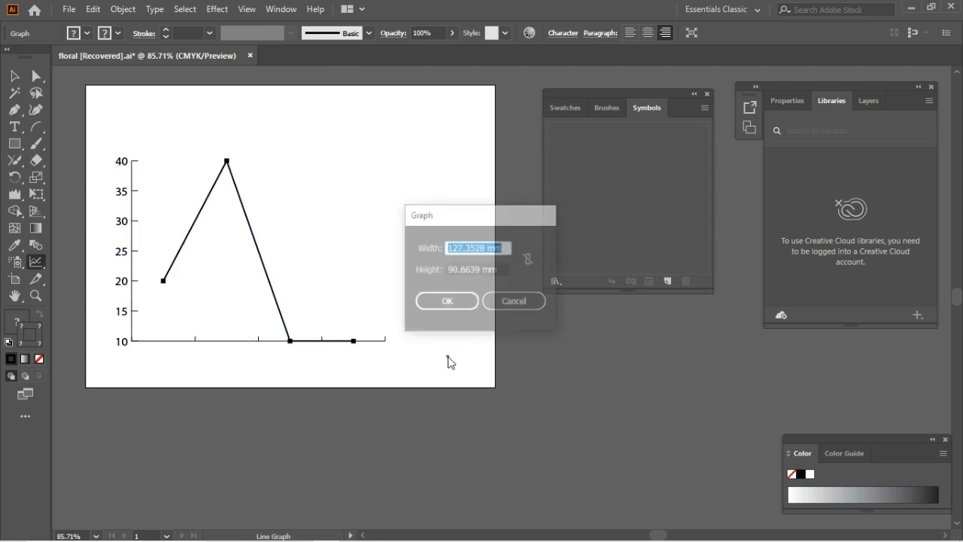
pyautogui.click(524, 303)
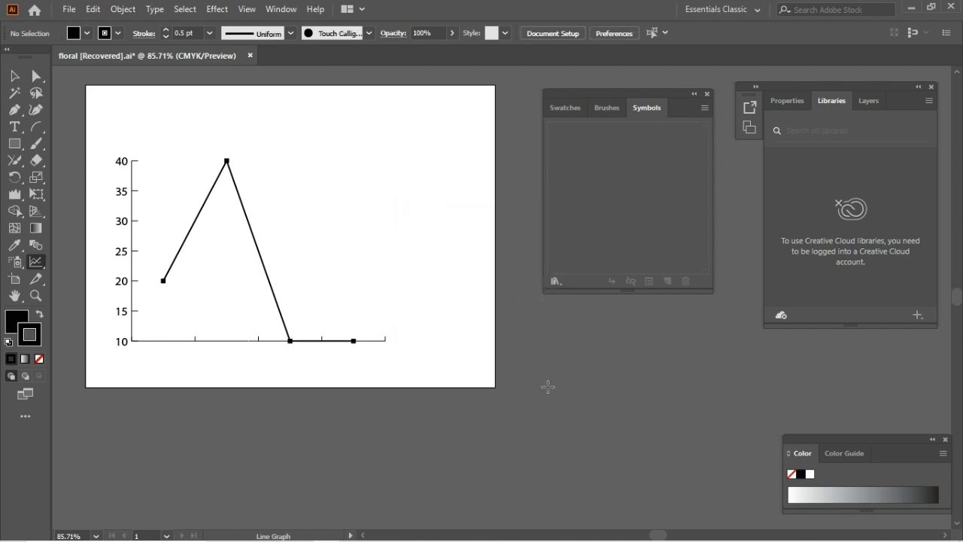
# Step: Delete the line graph and draw an area graph of similar size in its place on the artboard
pyautogui.click(14, 75)
pyautogui.click(290, 341)
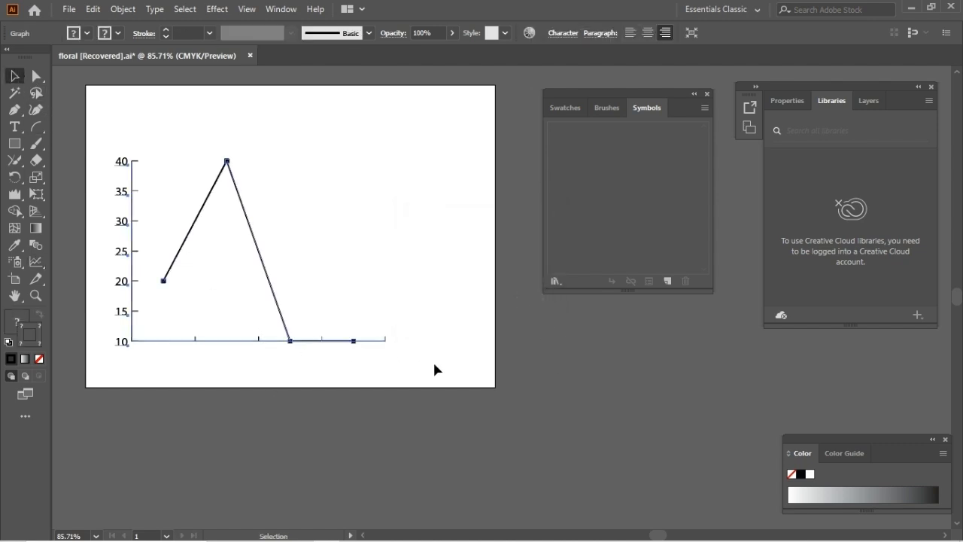
pyautogui.press('Delete')
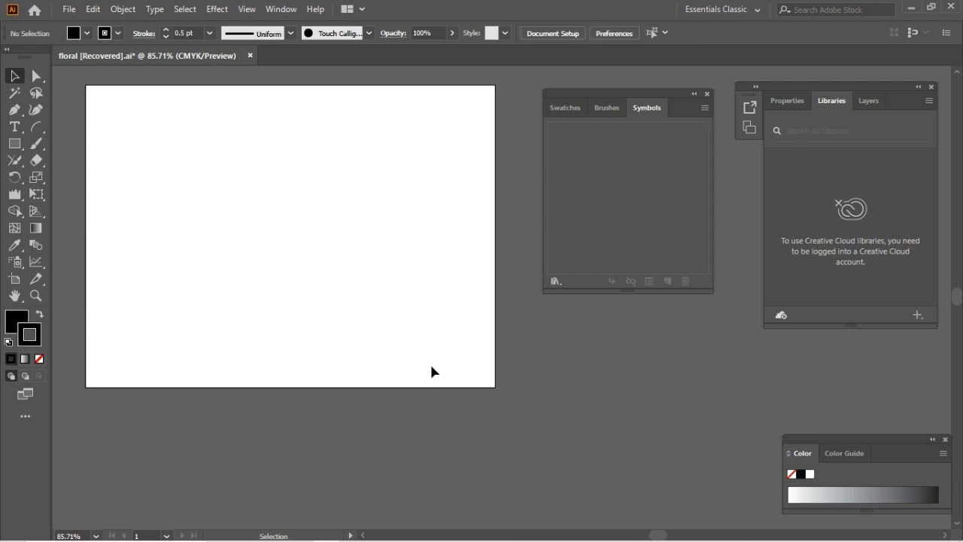
pyautogui.click(46, 265)
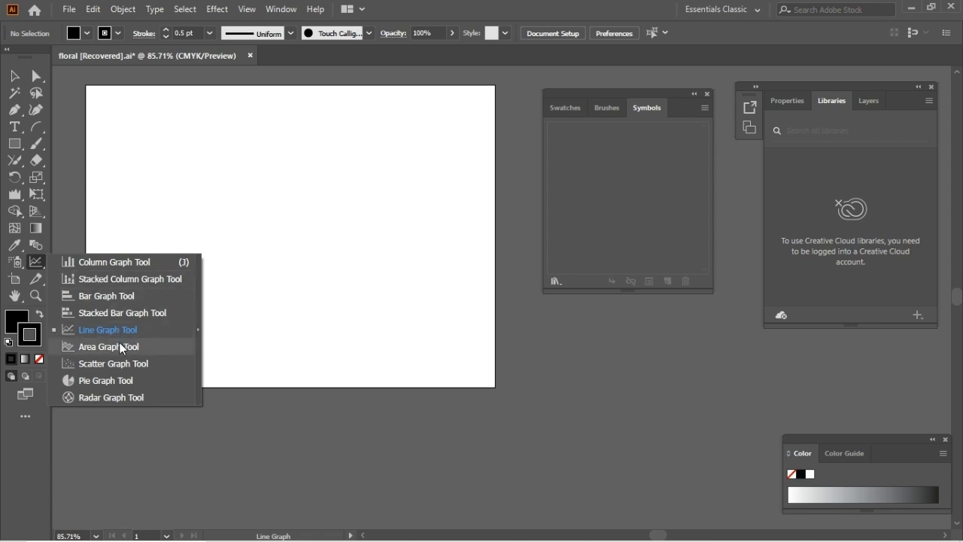
pyautogui.click(119, 346)
pyautogui.moveTo(127, 153)
pyautogui.mouseDown()
pyautogui.moveTo(291, 301)
pyautogui.moveTo(384, 334)
pyautogui.mouseUp()
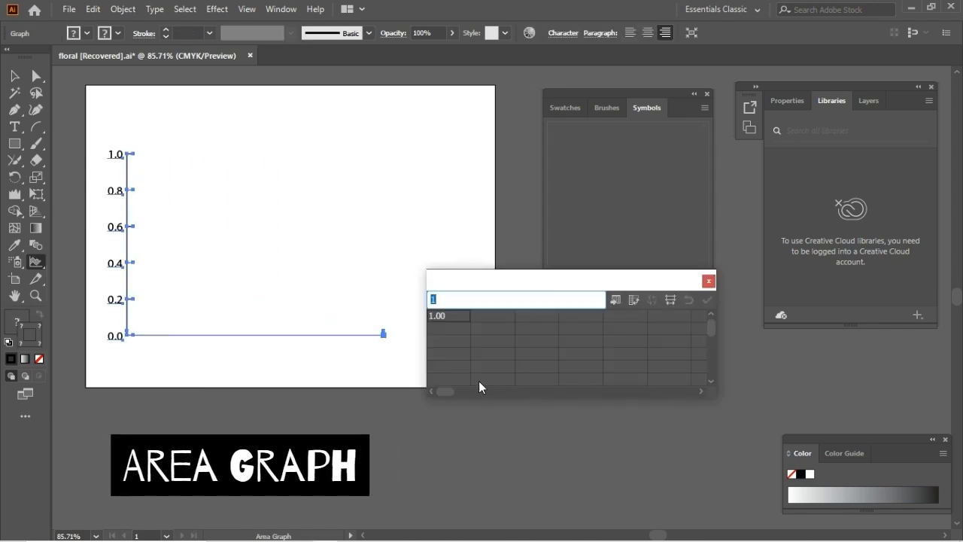
# Step: Fill the area graph's first data column with 20, 30 and 60 and apply the data
pyautogui.write('2')
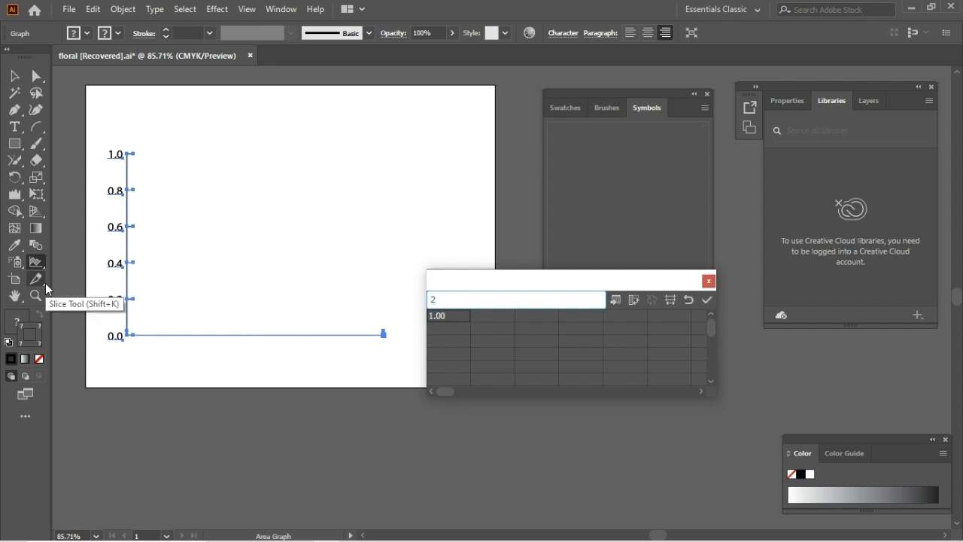
pyautogui.write('0')
pyautogui.click(446, 330)
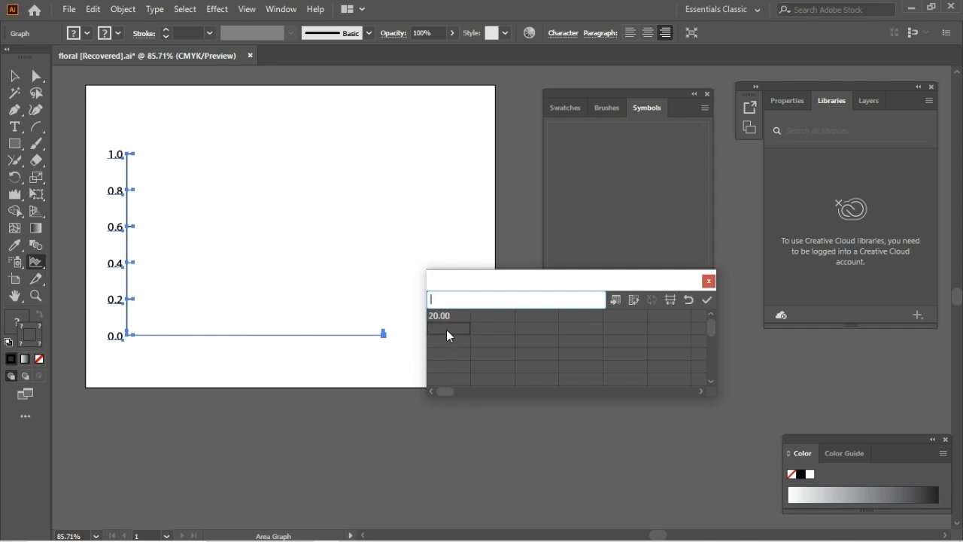
pyautogui.write('30')
pyautogui.click(453, 346)
pyautogui.write('60')
pyautogui.click(453, 353)
pyautogui.click(708, 299)
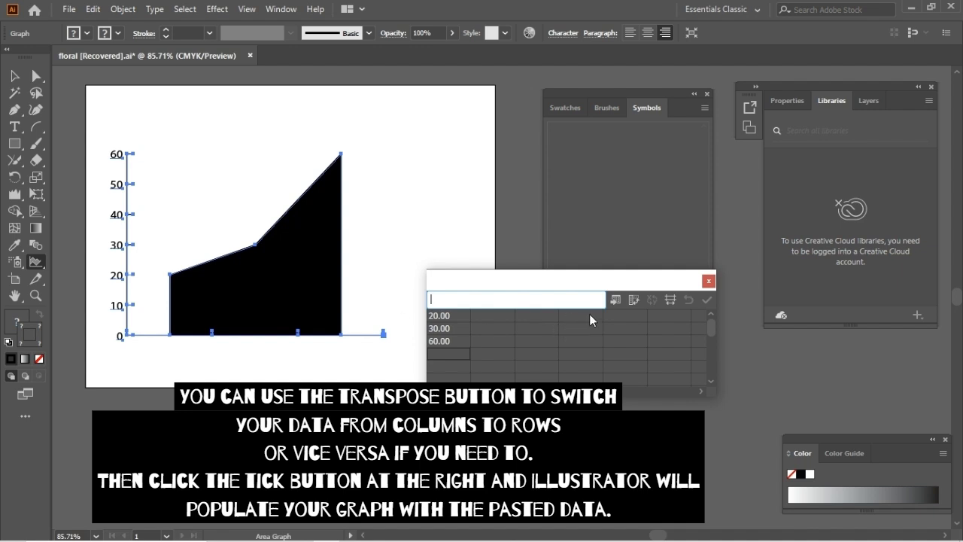
# Step: Transpose the area graph's data into a row and back into a column, applying the data each time
pyautogui.click(634, 301)
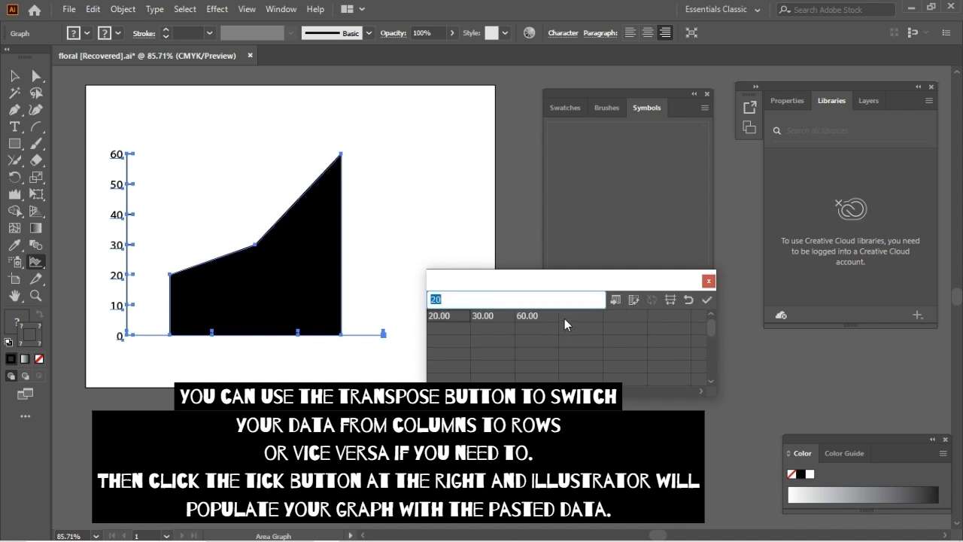
pyautogui.click(709, 301)
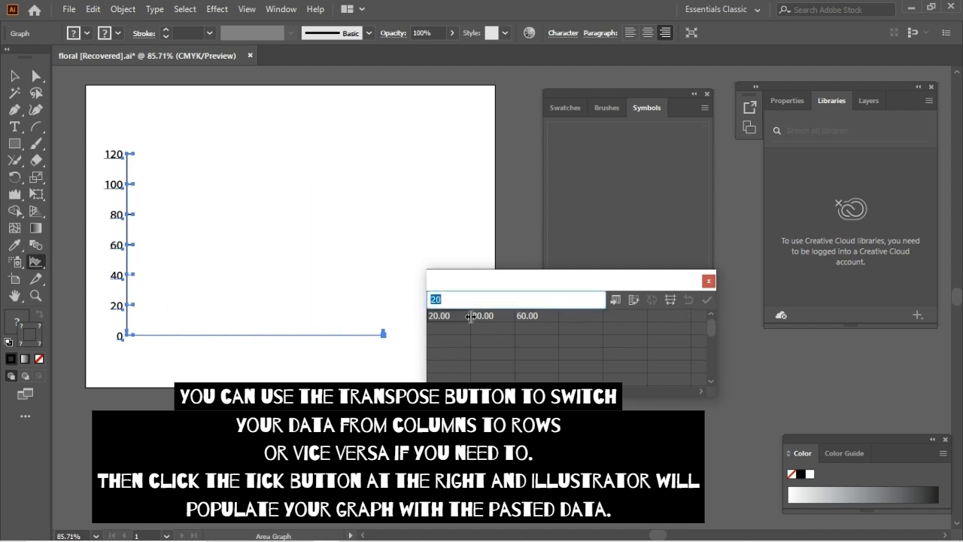
pyautogui.click(634, 300)
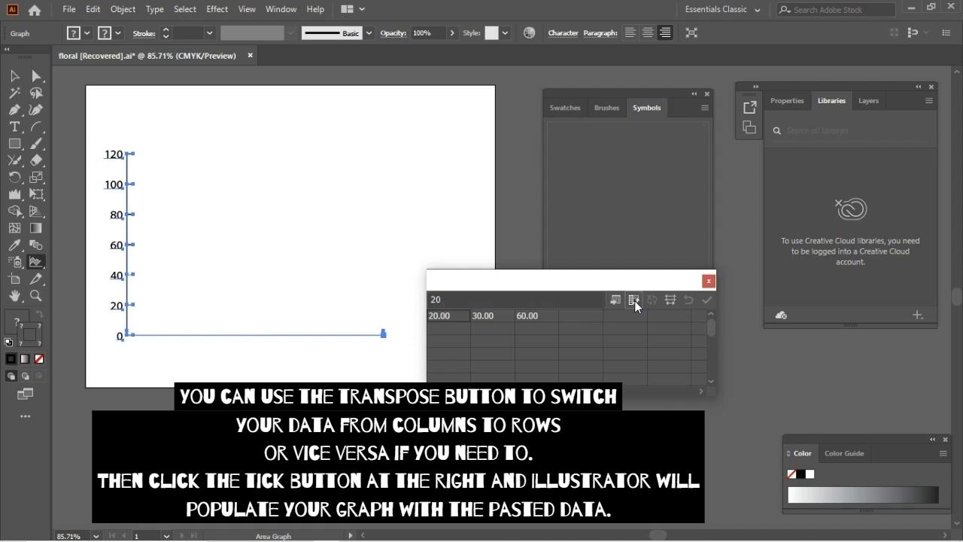
pyautogui.click(707, 300)
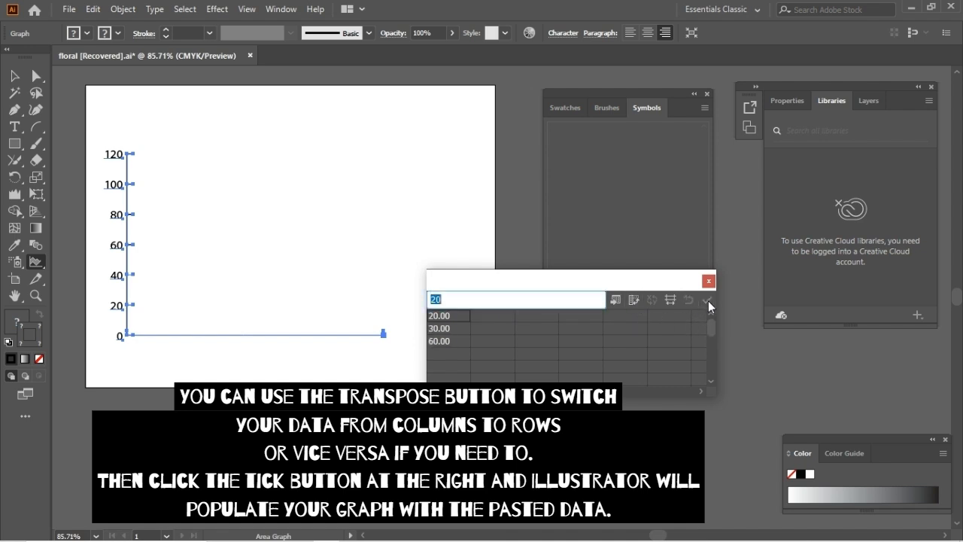
# Step: Close the area graph's data, delete the graph and draw a scatter graph of similar size in its place
pyautogui.click(709, 281)
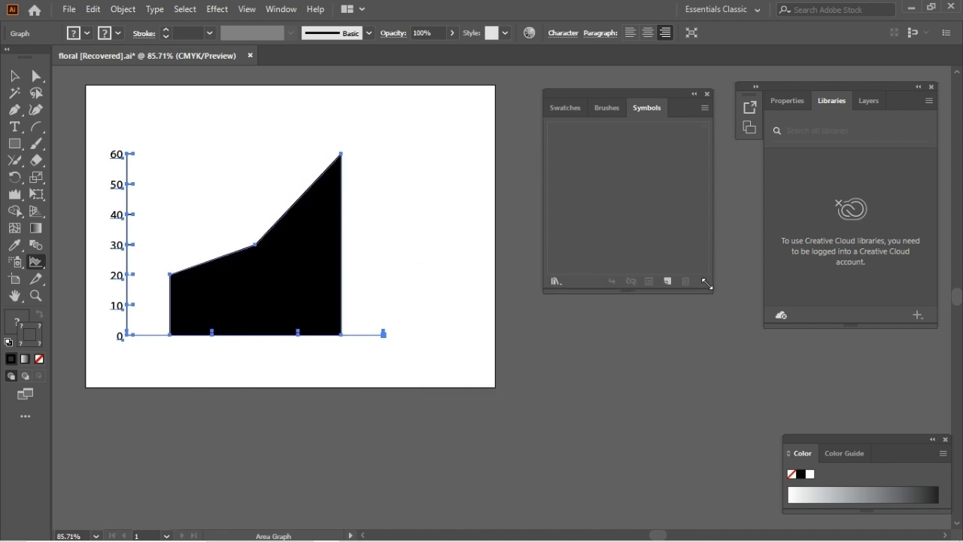
pyautogui.press('Delete')
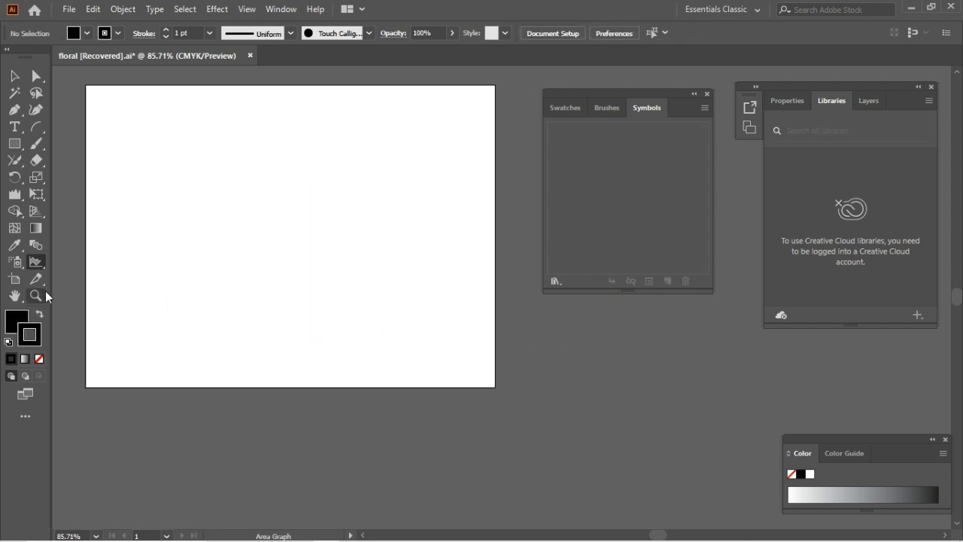
pyautogui.click(36, 264)
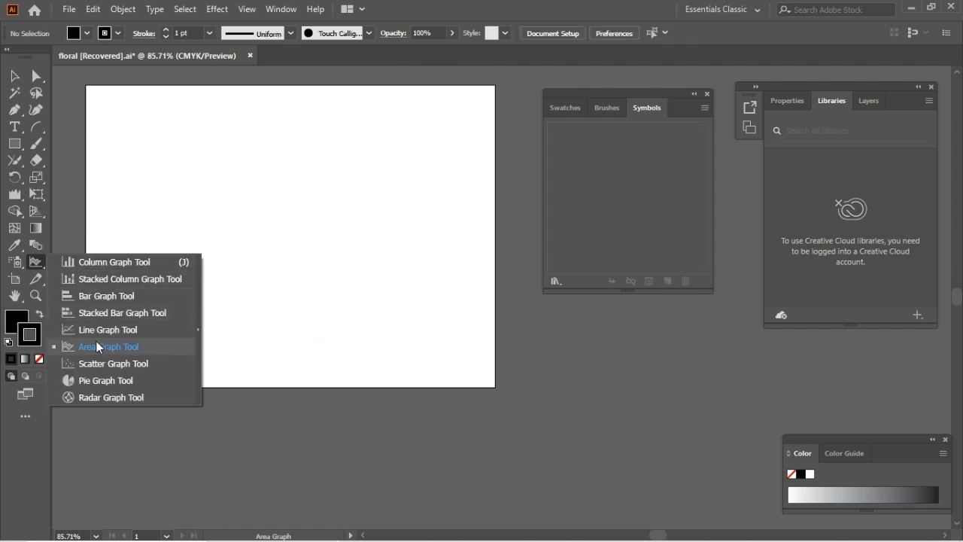
pyautogui.click(101, 363)
pyautogui.moveTo(142, 148); pyautogui.dragTo(422, 338)
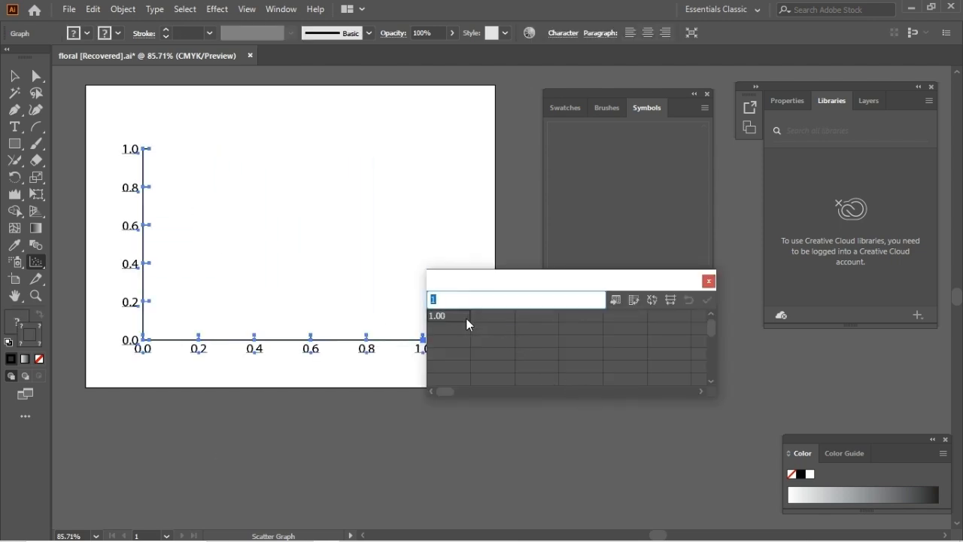
# Step: Fill the scatter graph's first data column with 20, 10, 60 and 10 and apply the data
pyautogui.write('20')
pyautogui.press('Return')
pyautogui.write('10')
pyautogui.press('Return')
pyautogui.write('60')
pyautogui.press('Return')
pyautogui.write('10')
pyautogui.click(514, 353)
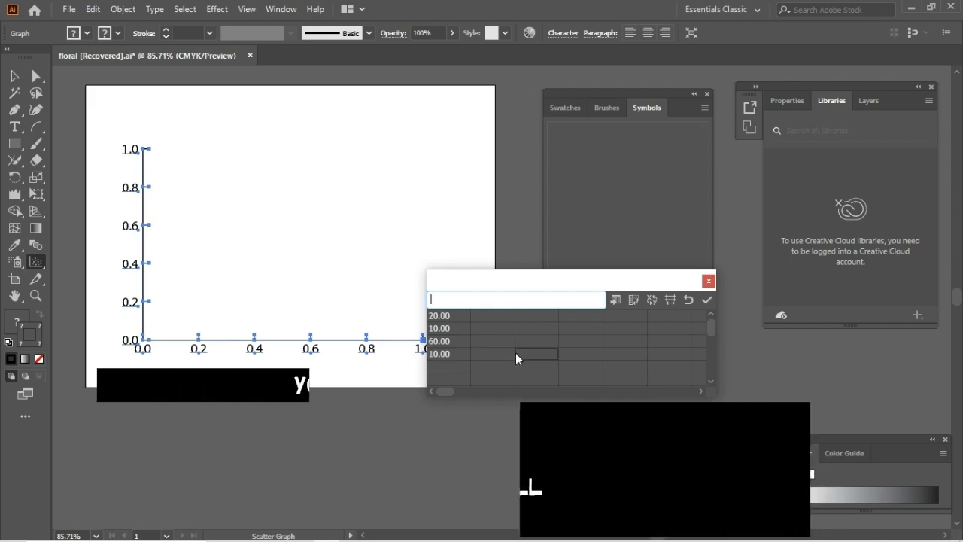
pyautogui.click(706, 299)
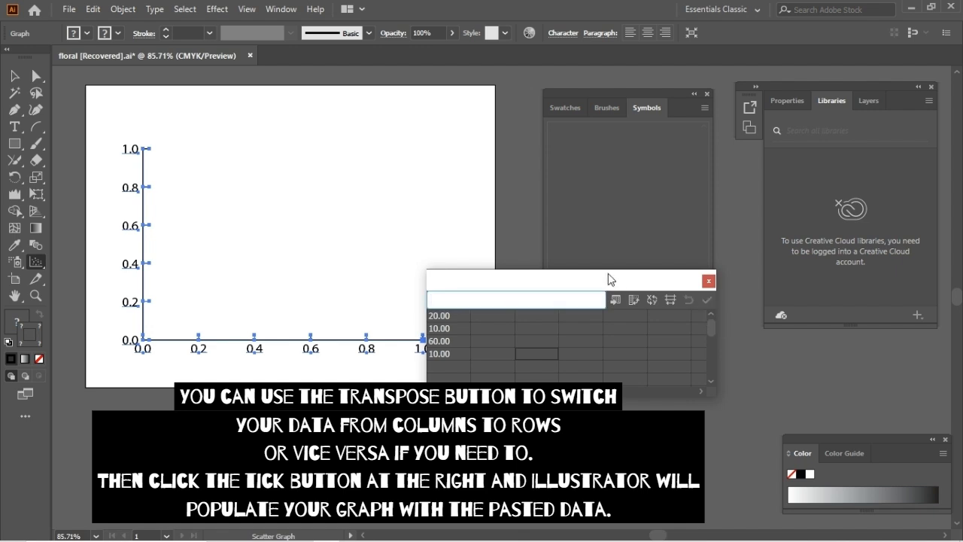
# Step: Transpose the scatter graph's data into a row, apply it and close the data
pyautogui.moveTo(608, 273); pyautogui.dragTo(651, 260)
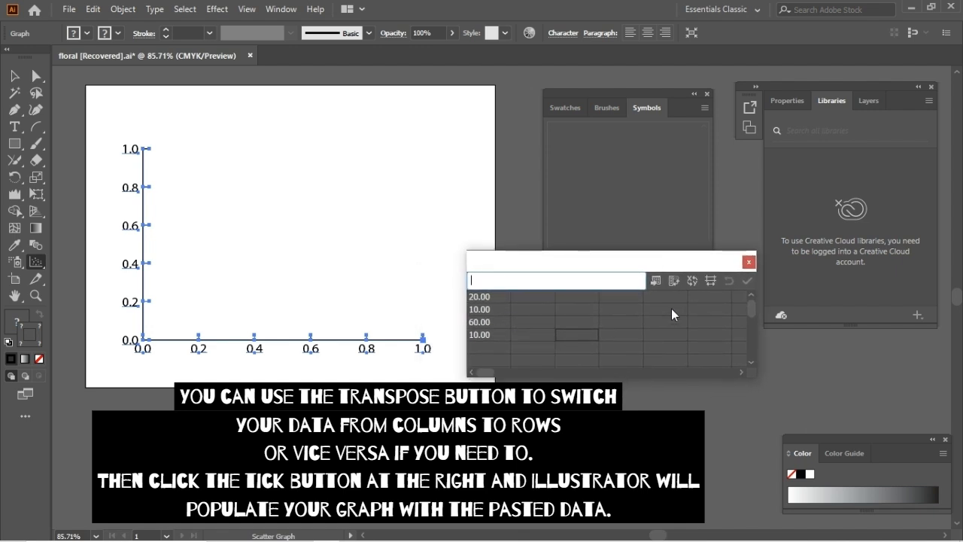
pyautogui.click(673, 280)
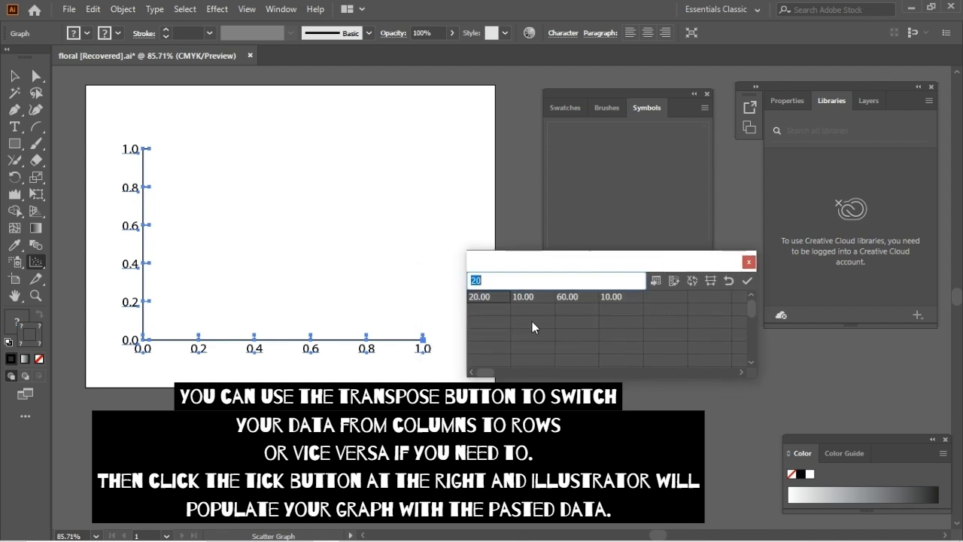
pyautogui.click(746, 280)
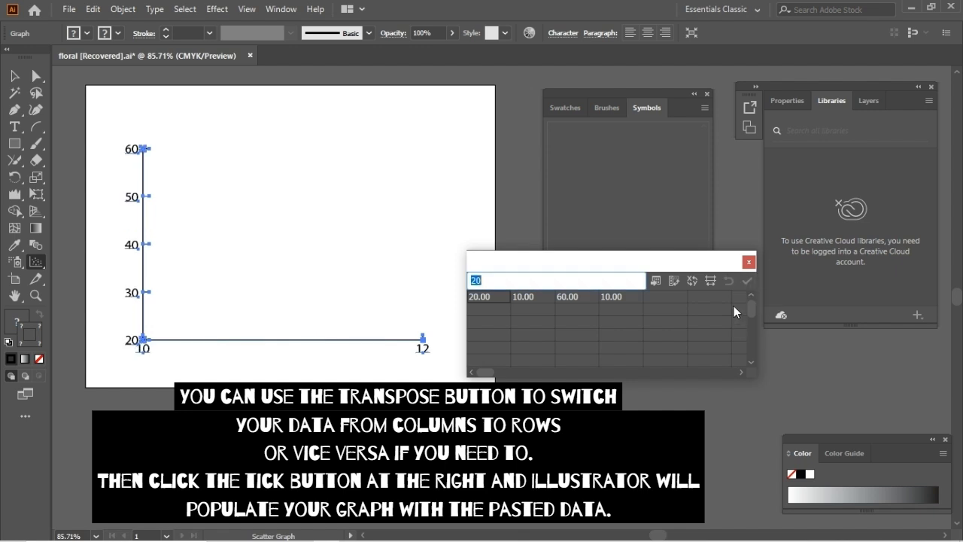
pyautogui.click(748, 261)
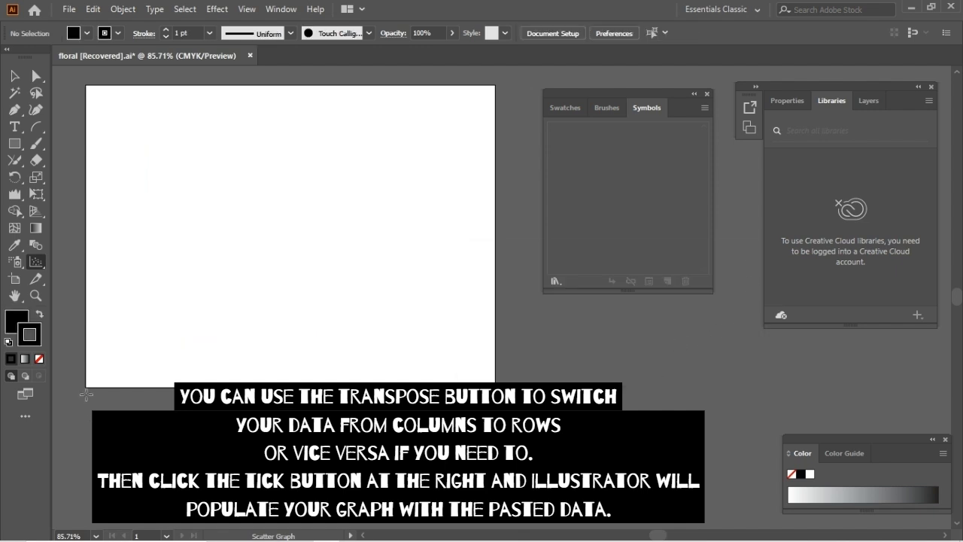
# Step: Replace the scatter graph with a pie graph drawn on the left half of the artboard
pyautogui.click(38, 266)
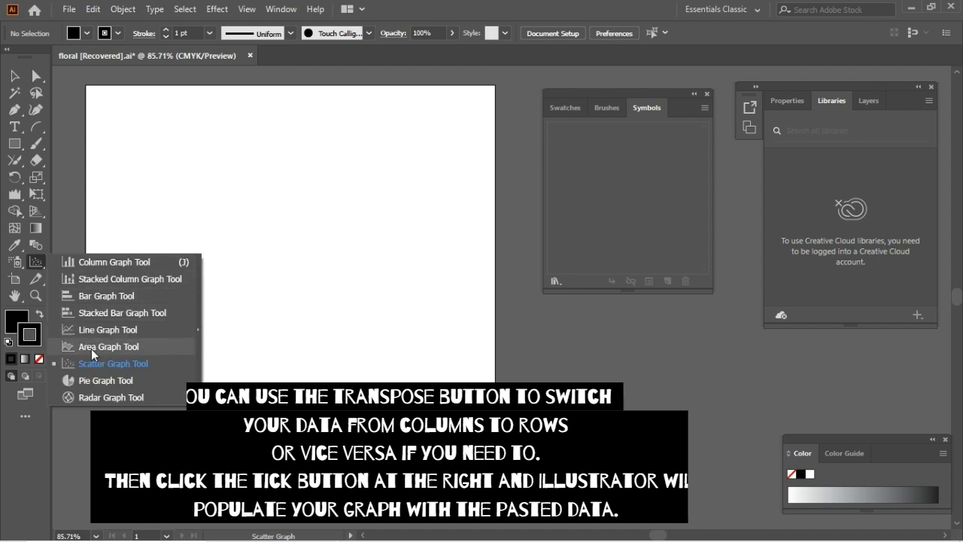
pyautogui.click(101, 382)
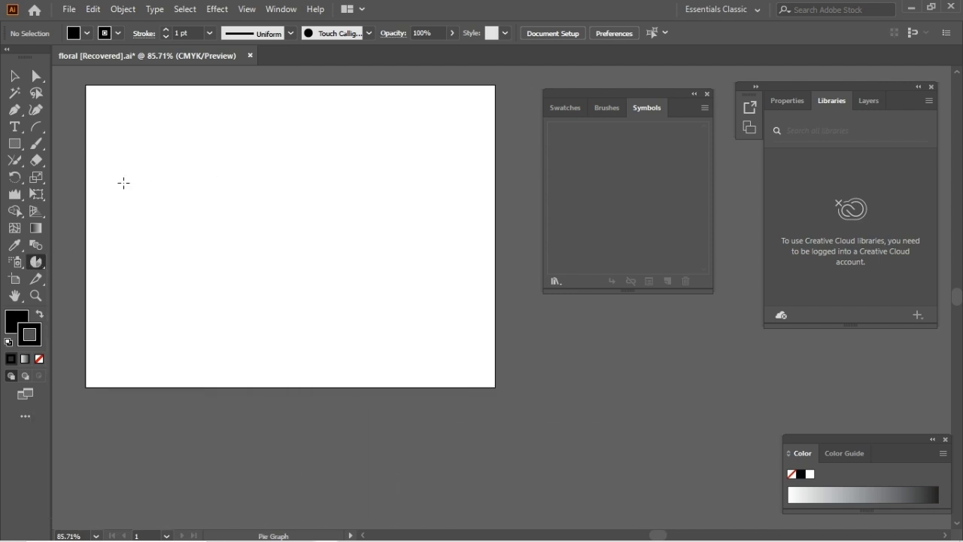
pyautogui.moveTo(118, 147); pyautogui.dragTo(322, 340)
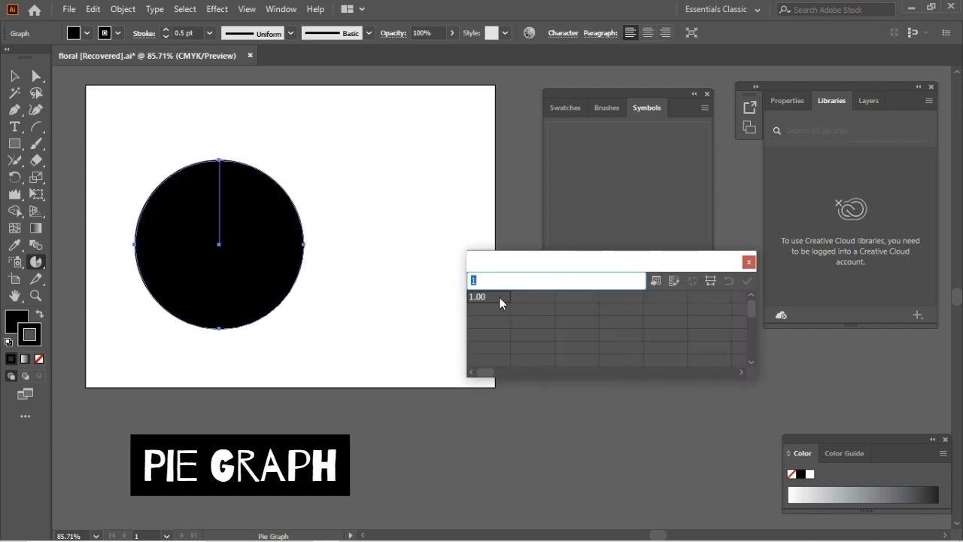
# Step: Fill the pie graph's first data row with 10, 20, 25, 25 and 20, apply it and close the data
pyautogui.write('10')
pyautogui.press('Tab')
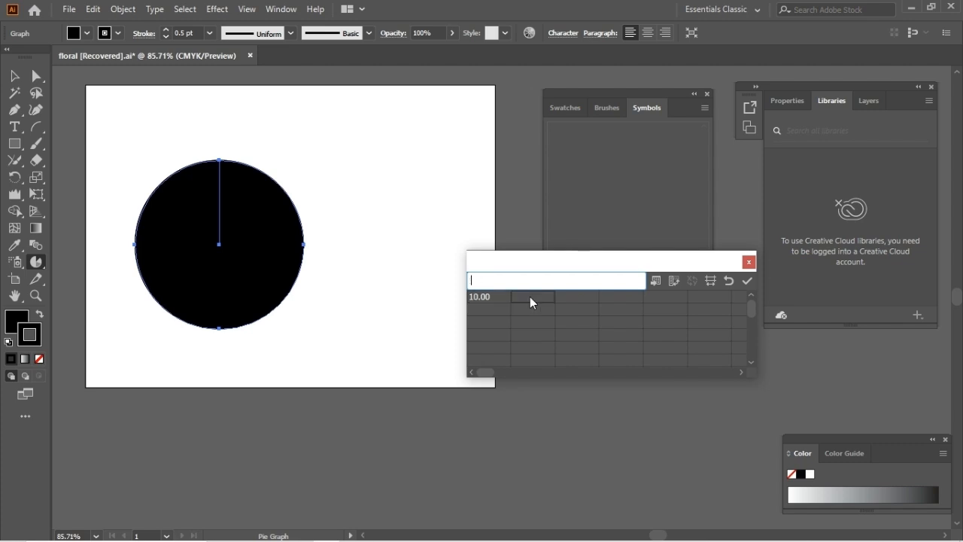
pyautogui.write('0')
pyautogui.click(578, 298)
pyautogui.write('25')
pyautogui.click(623, 298)
pyautogui.write('25')
pyautogui.click(668, 296)
pyautogui.write('20')
pyautogui.click(712, 320)
pyautogui.click(745, 281)
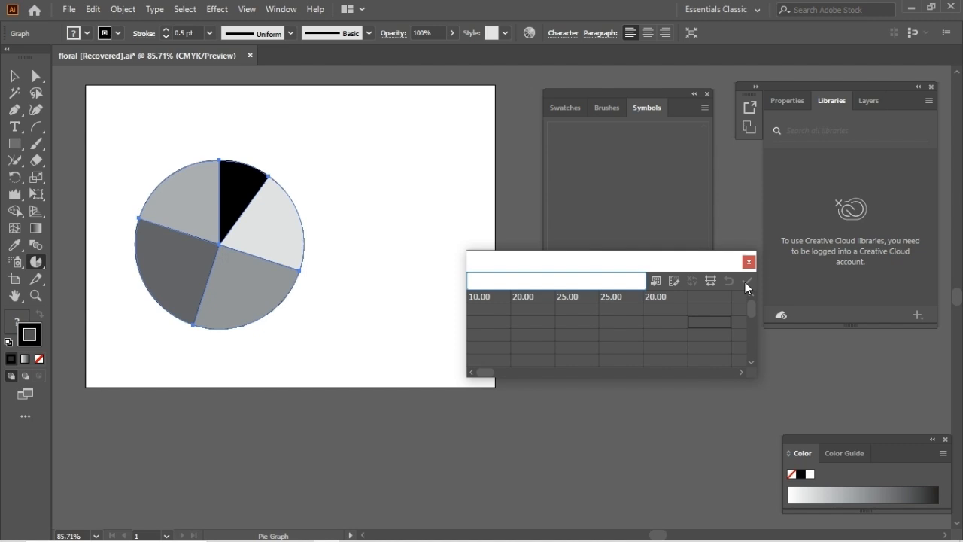
pyautogui.click(749, 262)
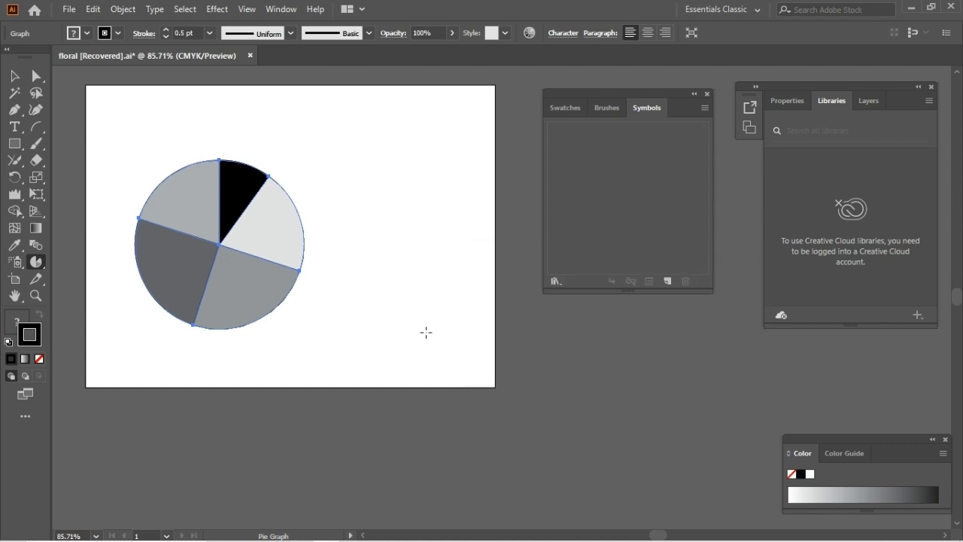
# Step: Delete the pie graph and draw a slightly smaller radar graph in its place on the artboard
pyautogui.press('Delete')
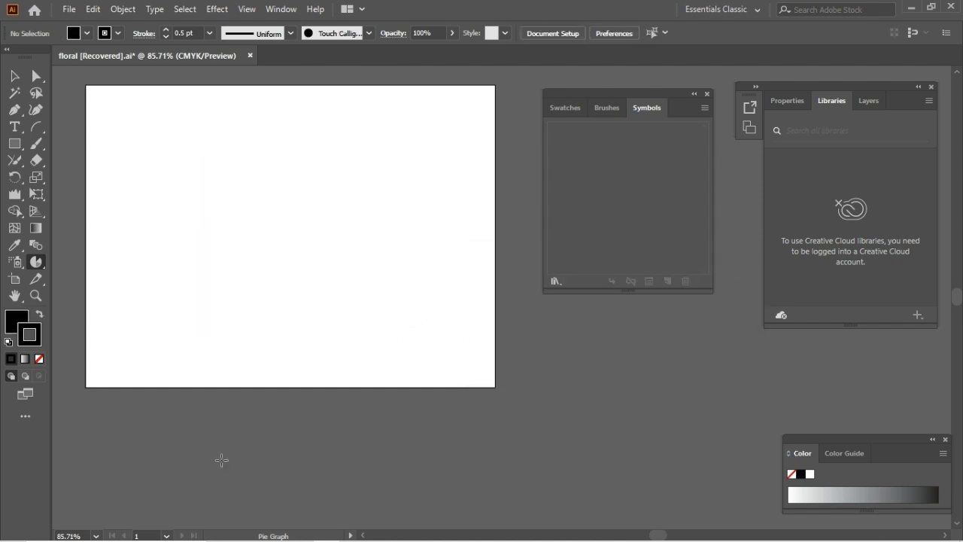
pyautogui.click(36, 261)
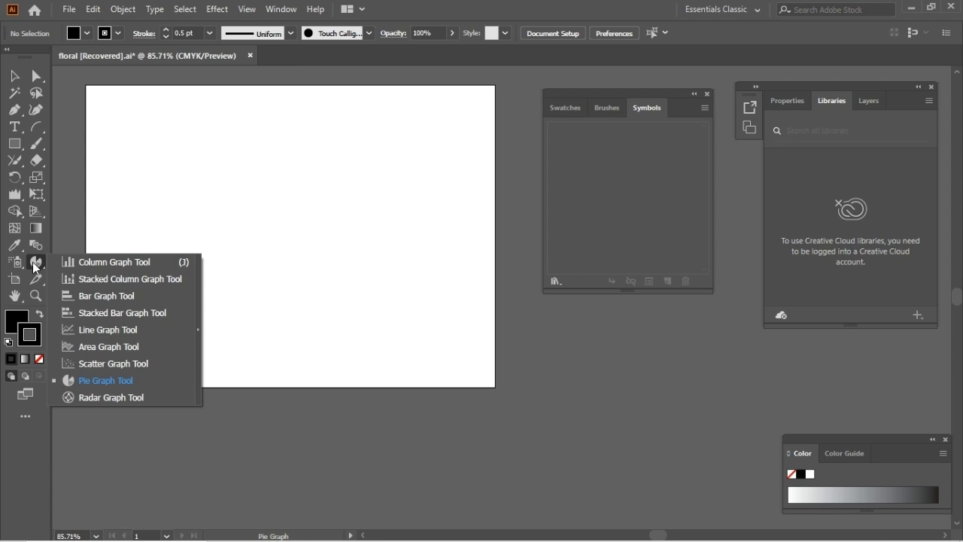
pyautogui.click(127, 397)
pyautogui.moveTo(173, 192); pyautogui.dragTo(331, 336)
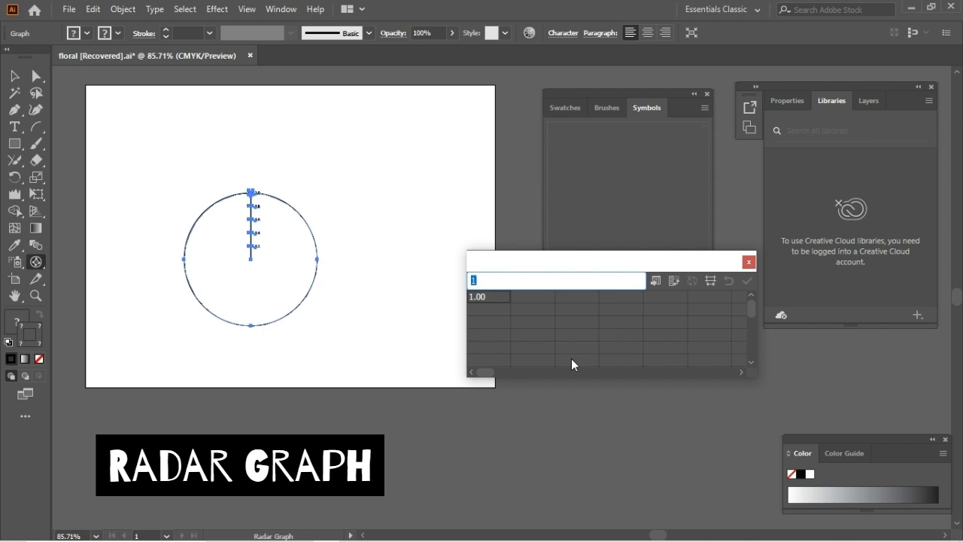
# Step: Fill the radar graph's first data row with 20, 40, 30 and 10 and apply the data
pyautogui.write('20')
pyautogui.click(531, 296)
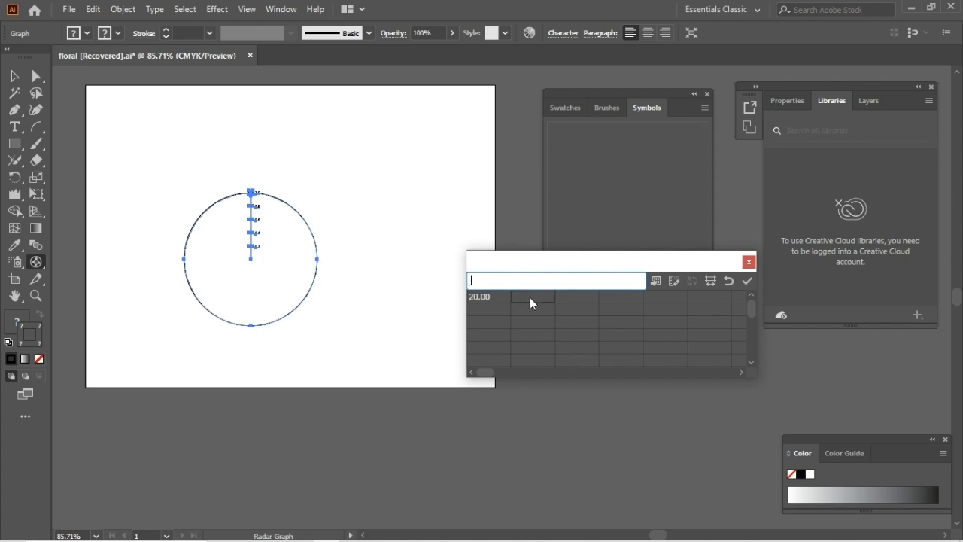
pyautogui.write('40')
pyautogui.click(579, 297)
pyautogui.write('30')
pyautogui.click(627, 299)
pyautogui.write('10')
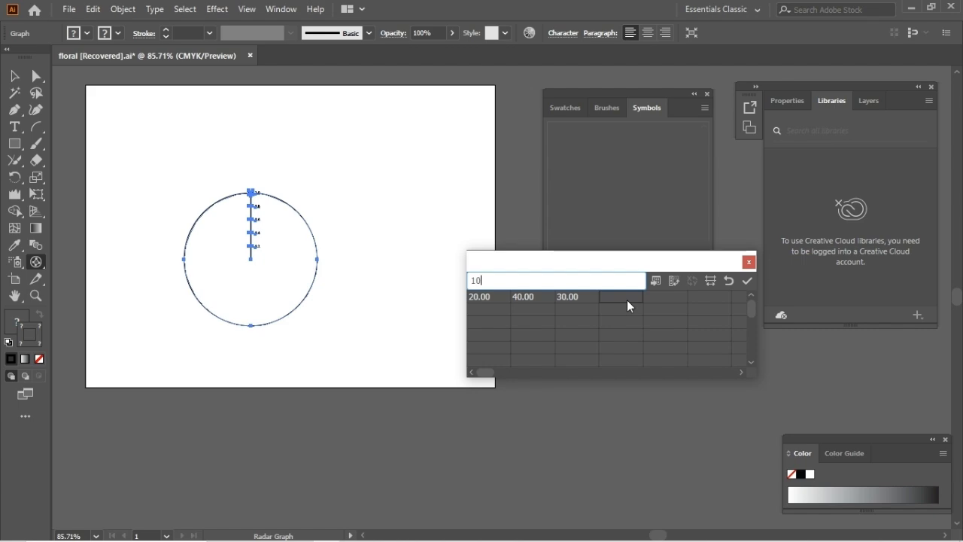
pyautogui.click(663, 296)
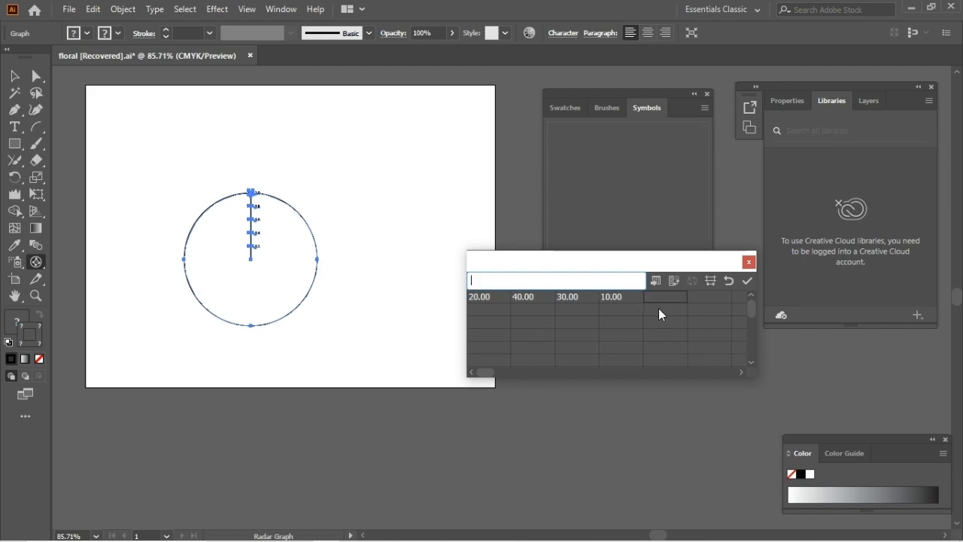
pyautogui.click(746, 282)
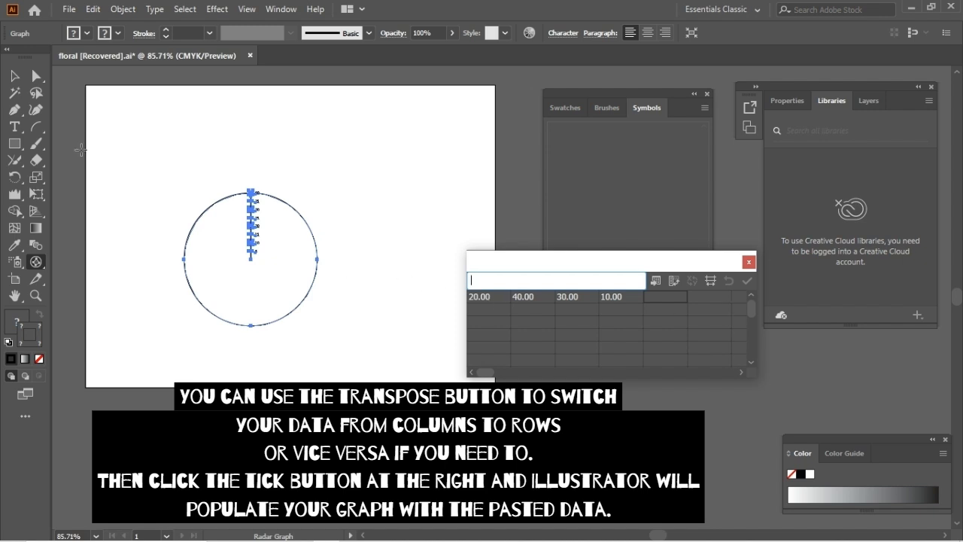
# Step: Reselect the radar graph, transpose its data from a row into a column and apply it
pyautogui.click(14, 76)
pyautogui.click(359, 244)
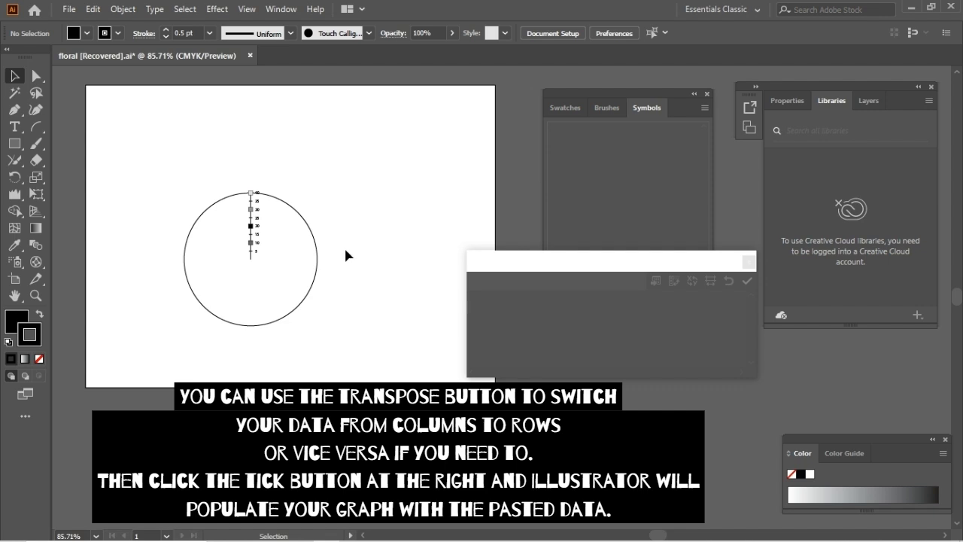
pyautogui.click(314, 244)
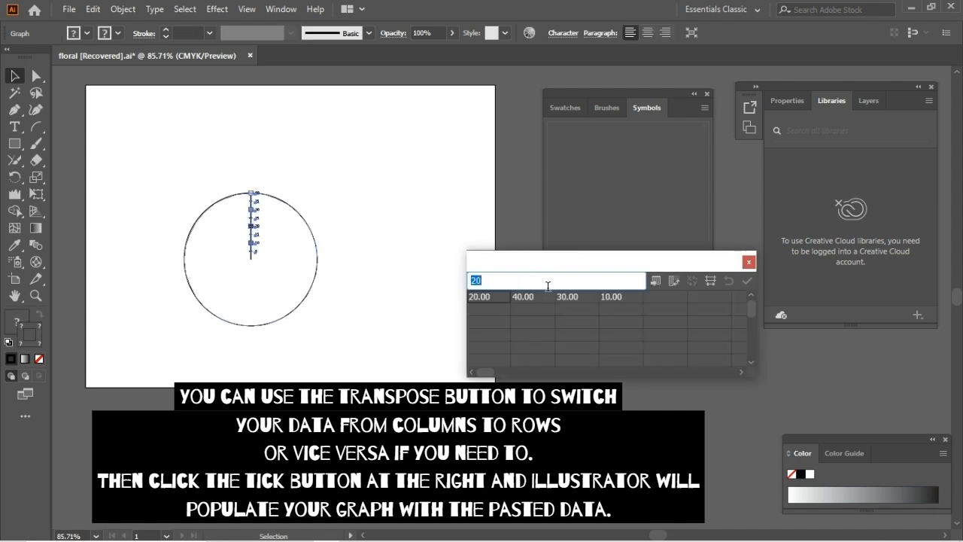
pyautogui.click(673, 283)
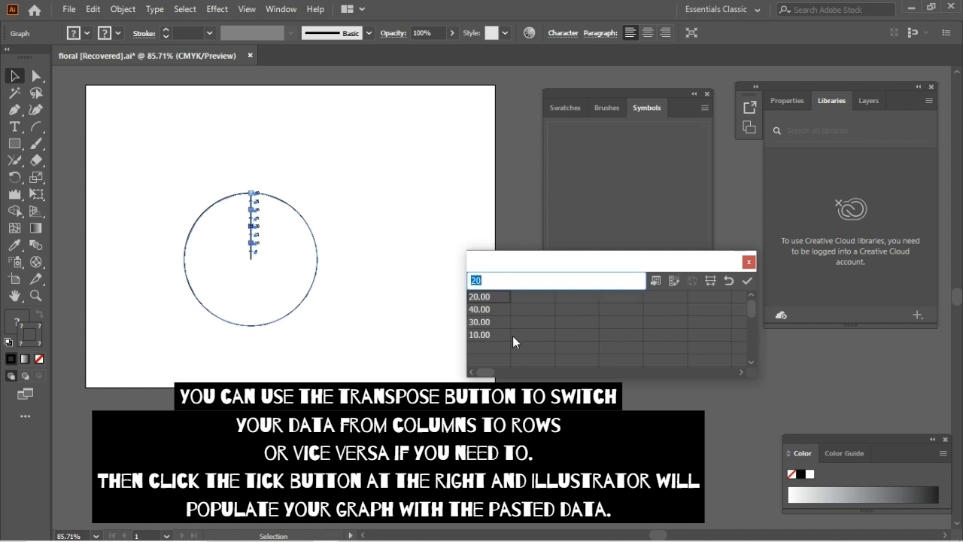
pyautogui.click(745, 279)
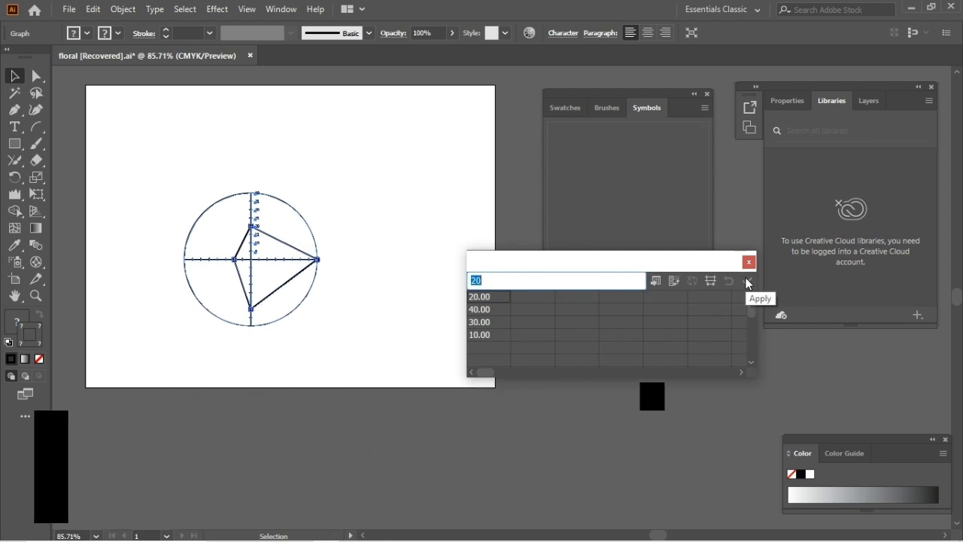